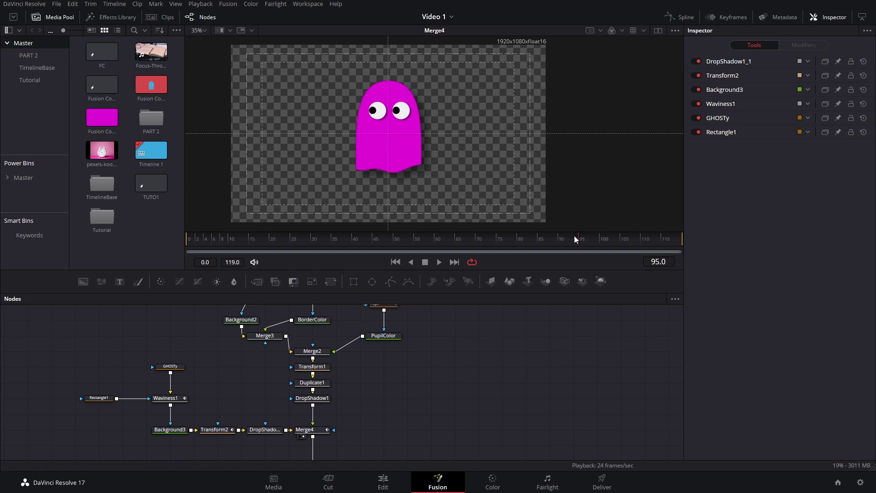
- Add an unconnected Background node near Merge4 at frame 95 and sample the ghost's magenta body as its colour
left_click_drag(574, 235, 688, 262)
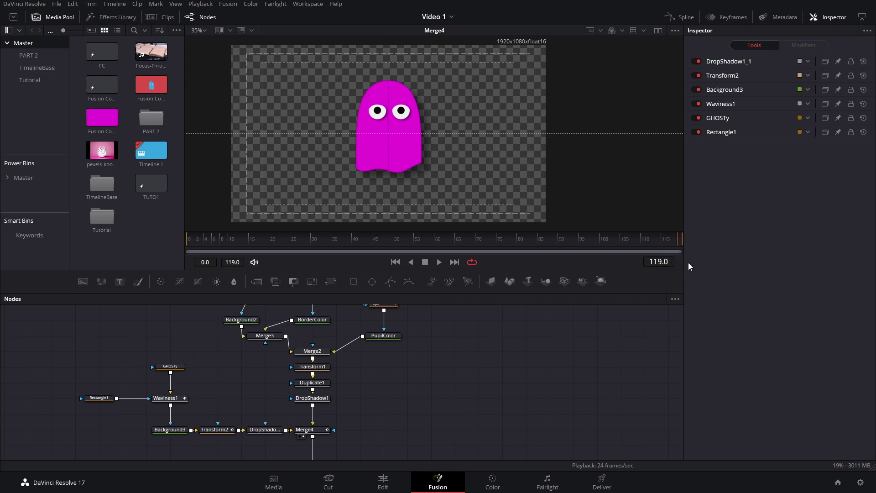
left_click_drag(686, 263, 582, 258)
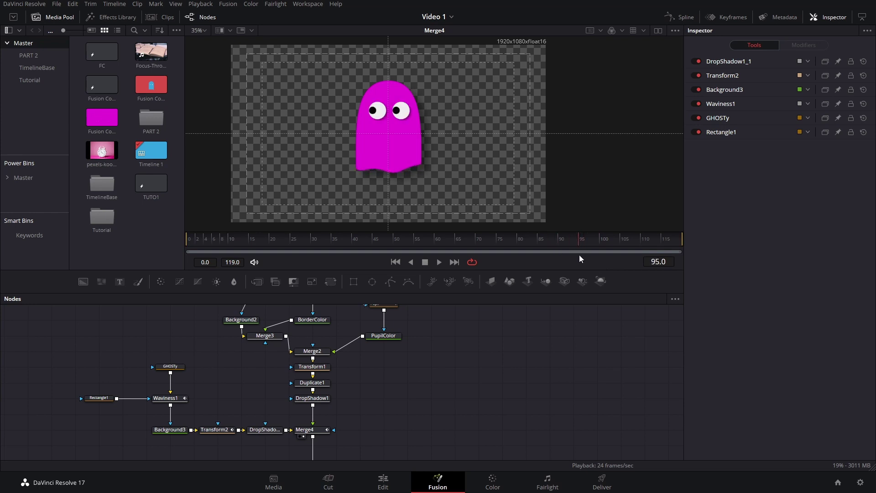
scroll(430, 376, "down", 4)
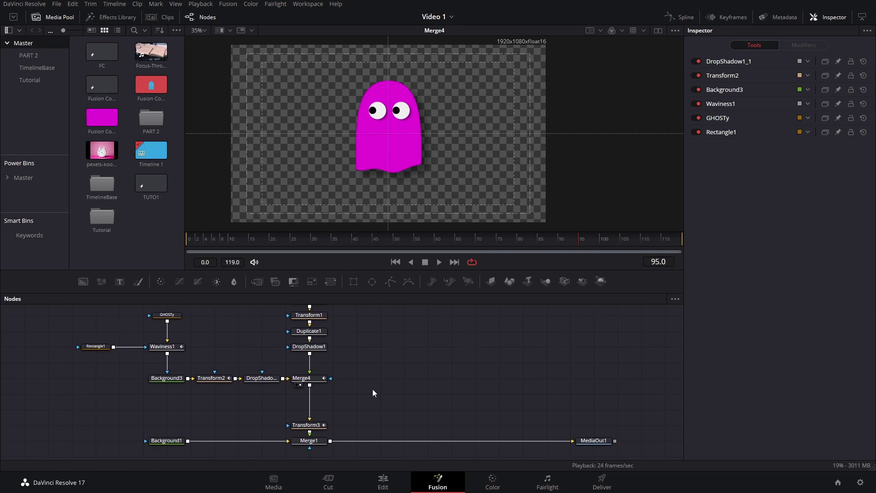
left_click(83, 281)
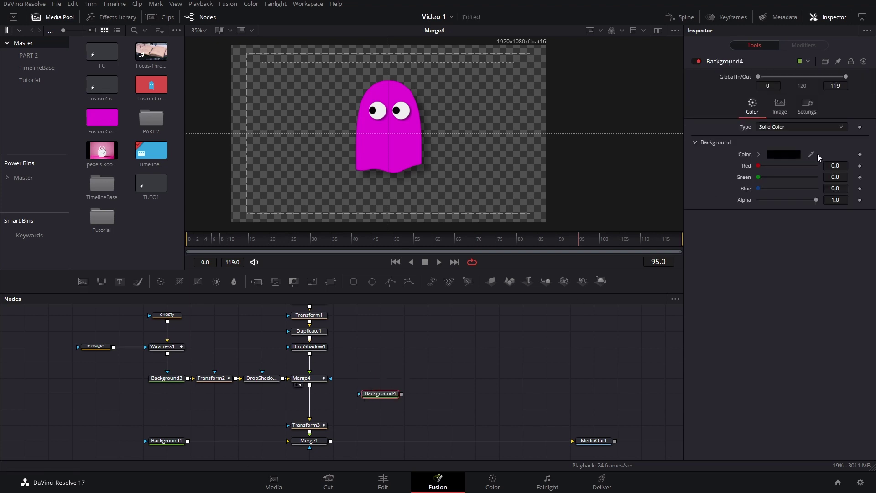
left_click_drag(812, 155, 389, 145)
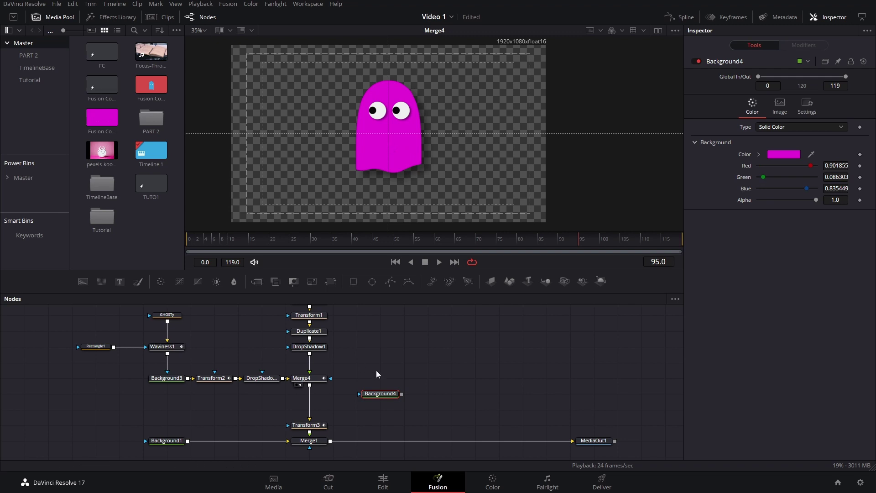
- Mask Background4 with an Ellipse and shrink the circle to a width and height of about 0.04
left_click(373, 286)
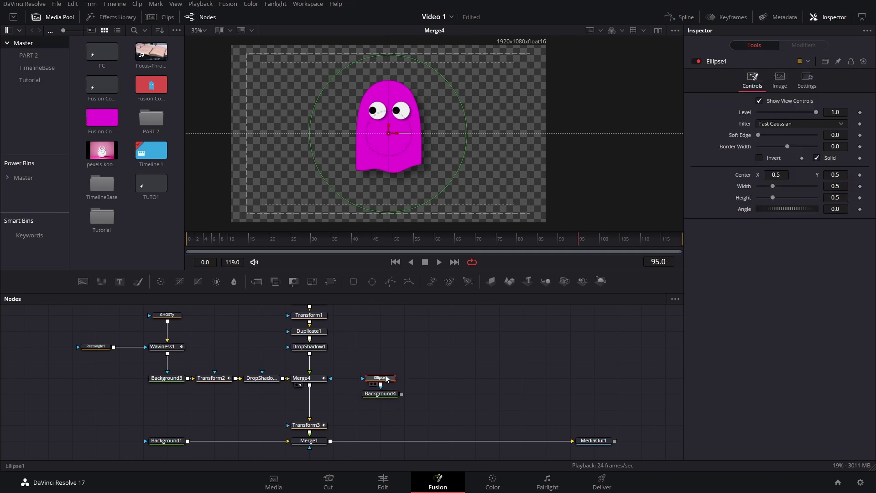
left_click_drag(445, 187, 391, 144)
- View Transform3 and scrub through the ghost's up-and-down motion, stopping at frame 92
left_click(306, 425)
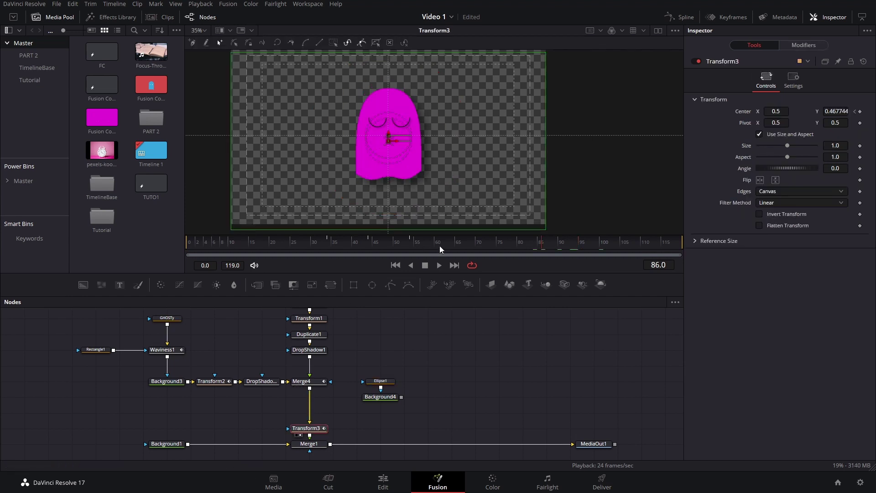
left_click(454, 245)
left_click_drag(455, 246, 566, 258)
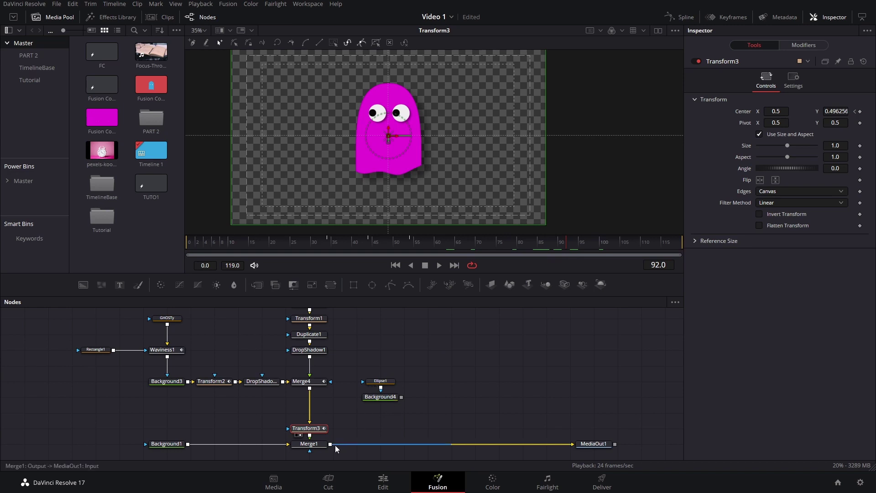
- Move Transform3 down and merge Background4 into the connection between Merge4 and Transform3
left_click_drag(325, 432, 325, 416)
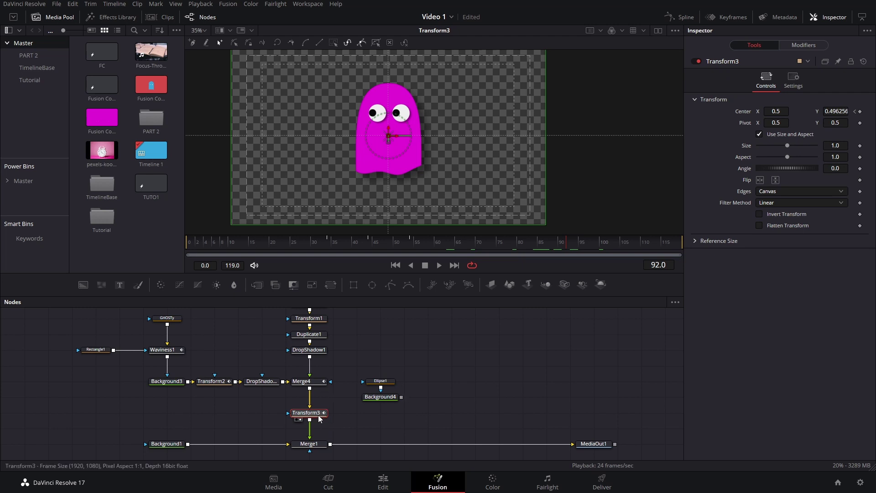
left_click(335, 412)
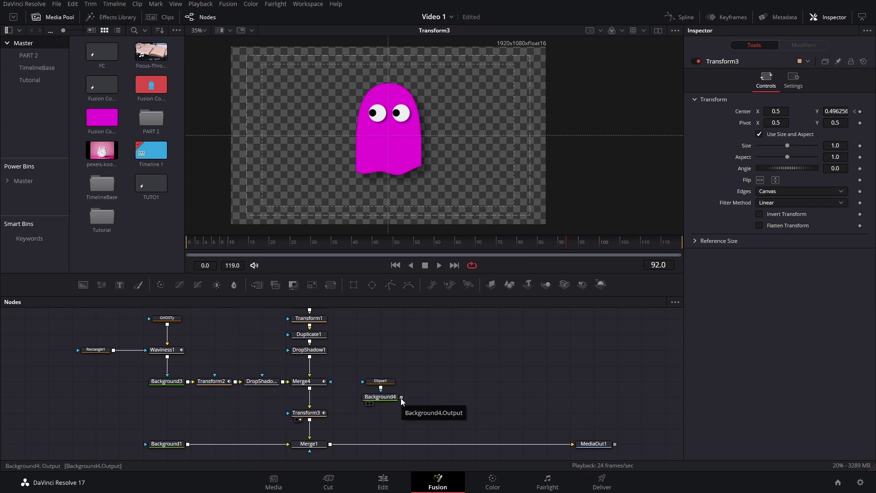
left_click_drag(401, 396, 310, 392)
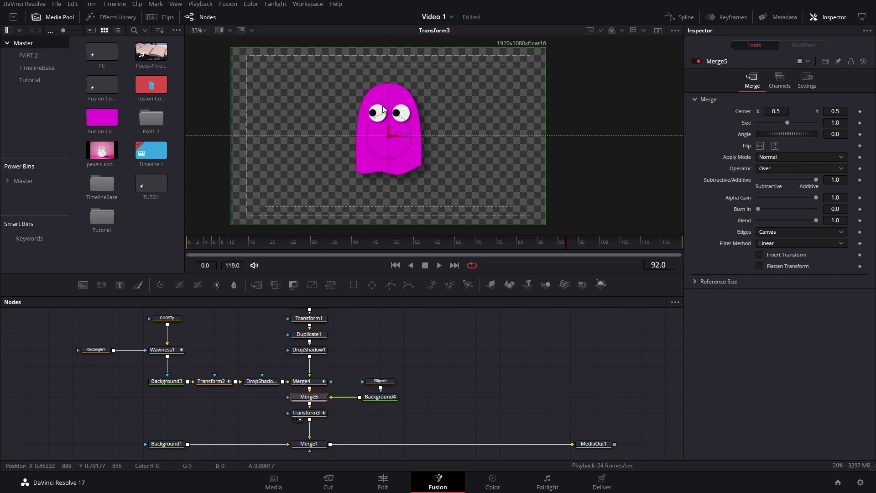
- Examine the Transform3 animation between about frames 83 and 92 with Background4 and Ellipse1 also selected
left_click(311, 413)
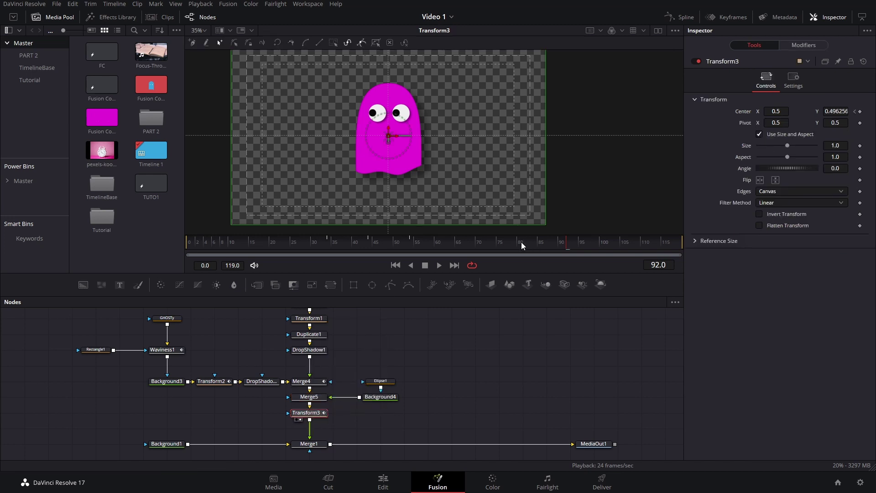
mouse_move(521, 242)
left_mouse_down()
mouse_move(505, 244)
mouse_move(530, 243)
left_mouse_up()
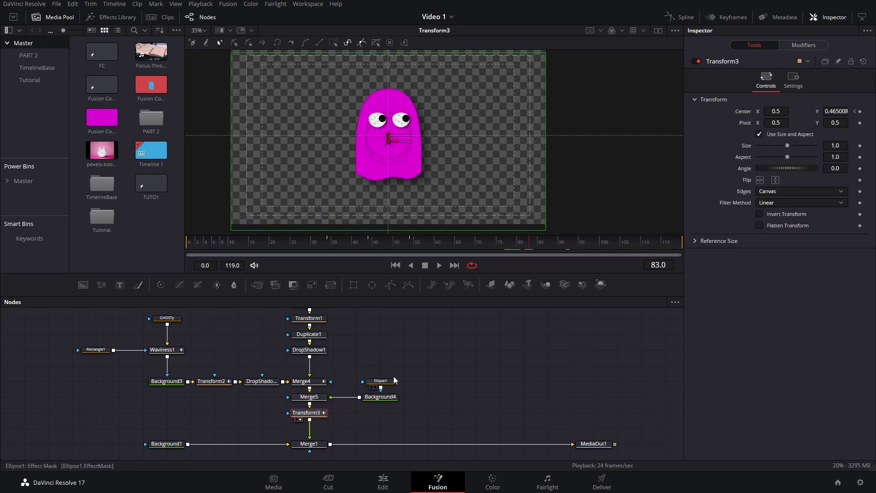
left_click_drag(423, 363, 375, 403)
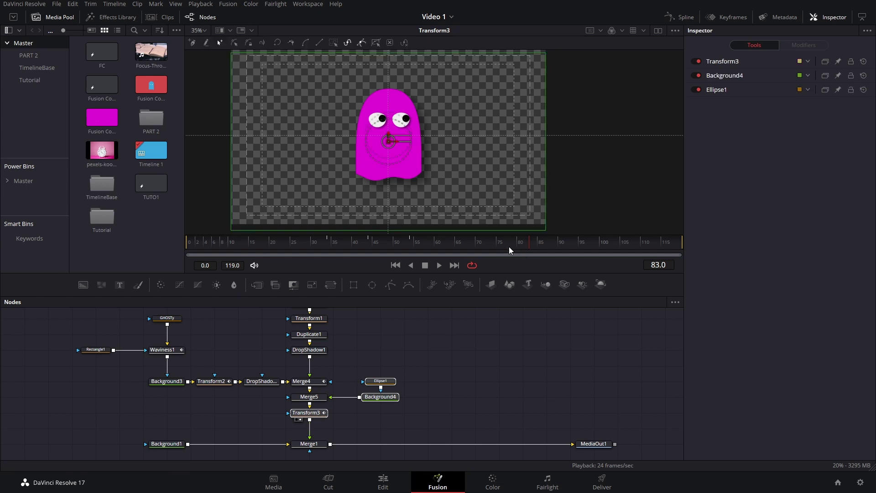
left_click_drag(509, 250, 568, 247)
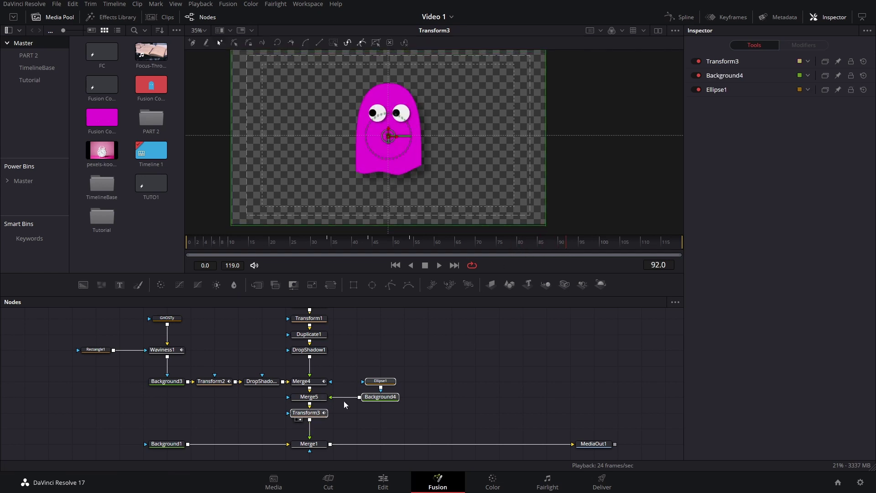
- Try merging Background4 after Merge1 instead, compare it with the Transform3 motion, and delete the trial merge
left_click_drag(342, 398, 331, 442)
left_click_drag(436, 365, 371, 407)
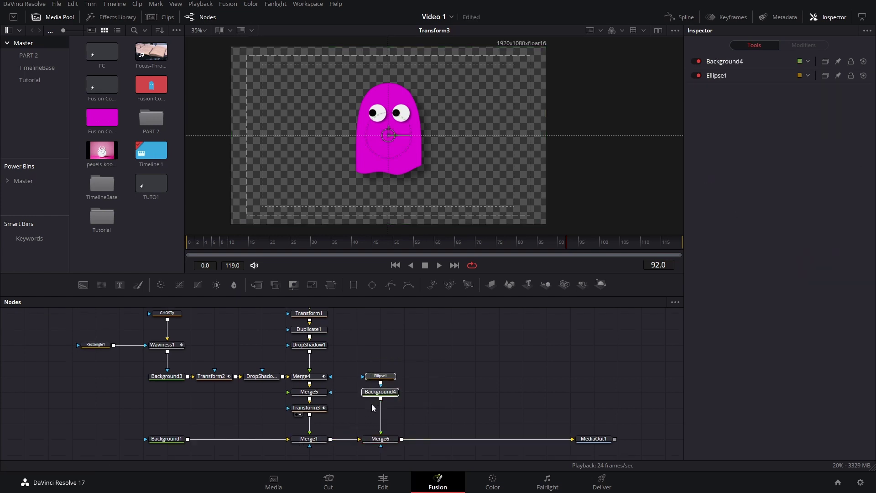
left_click(306, 407)
left_click(430, 252)
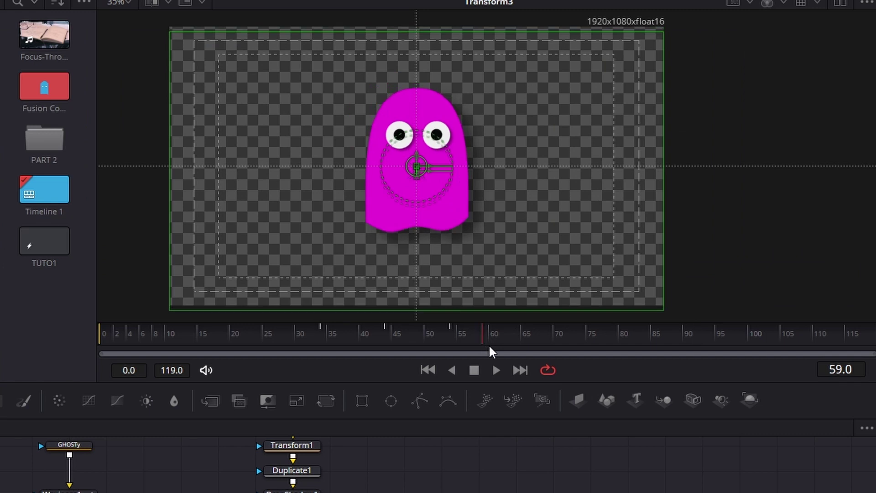
left_click_drag(491, 351, 666, 373)
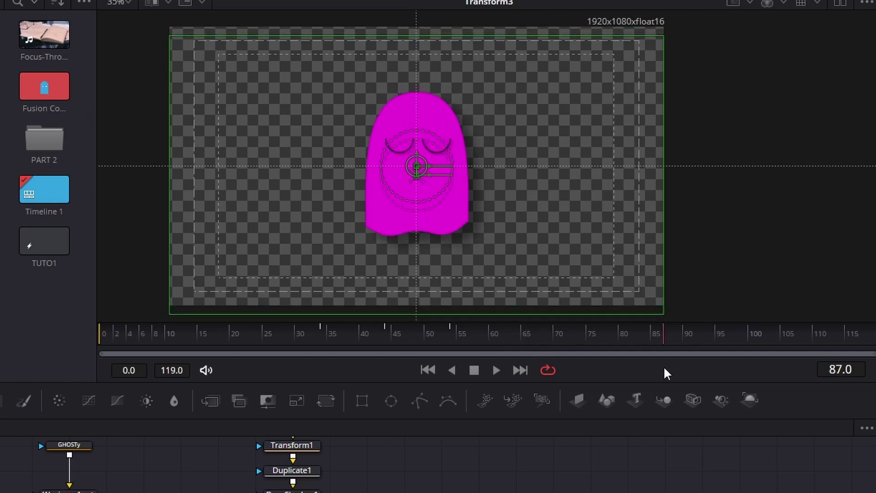
left_click(714, 339)
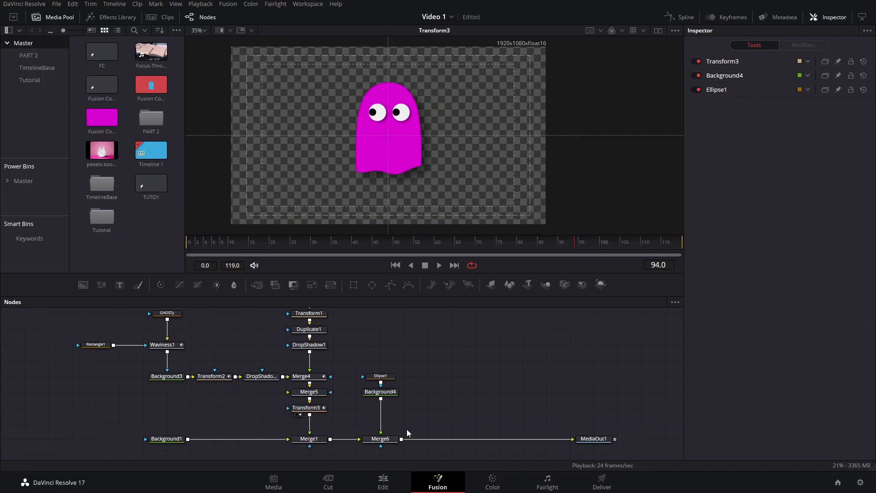
left_click(375, 439)
key("Delete")
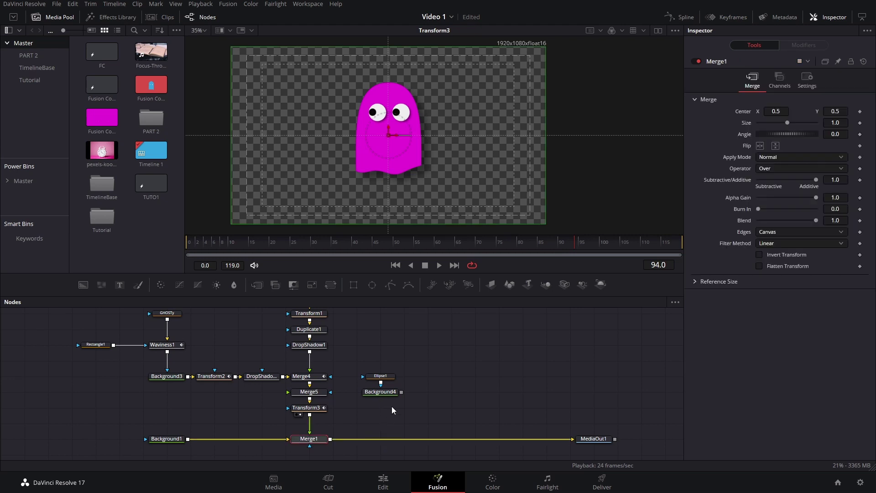
- Connect Background4 to the foreground of Merge5 and space Background4 and Ellipse1 farther from the main chain
left_click_drag(401, 393, 318, 394)
left_click_drag(433, 357, 407, 394)
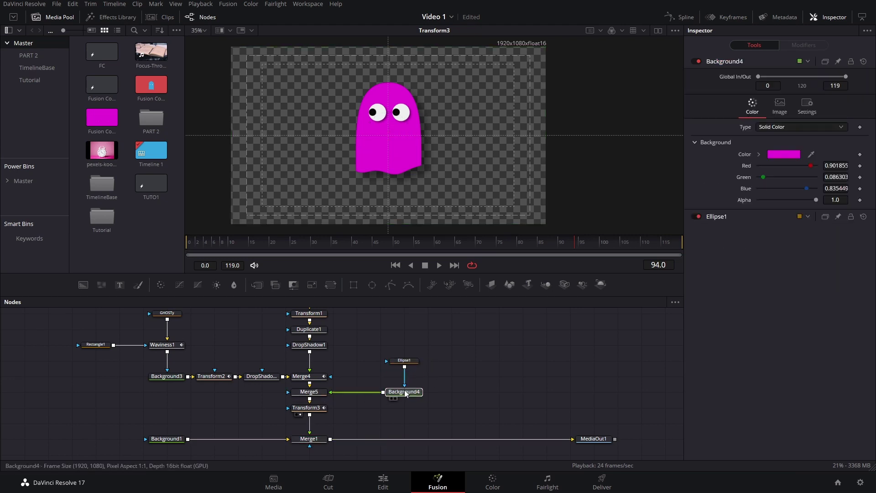
- Move the Ellipse1 mask up onto the ghost's forehead, centred at Y about 0.71
left_click(403, 360)
scroll(386, 159, "up", 5)
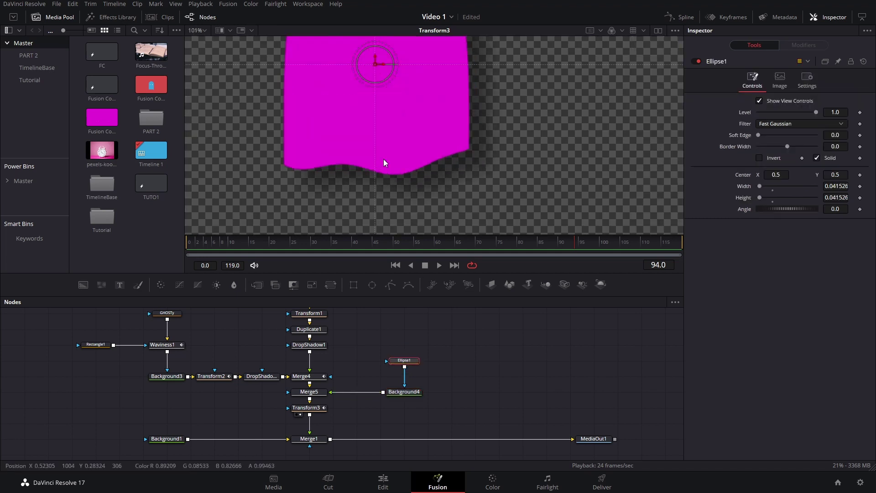
left_click_drag(399, 162, 389, 90)
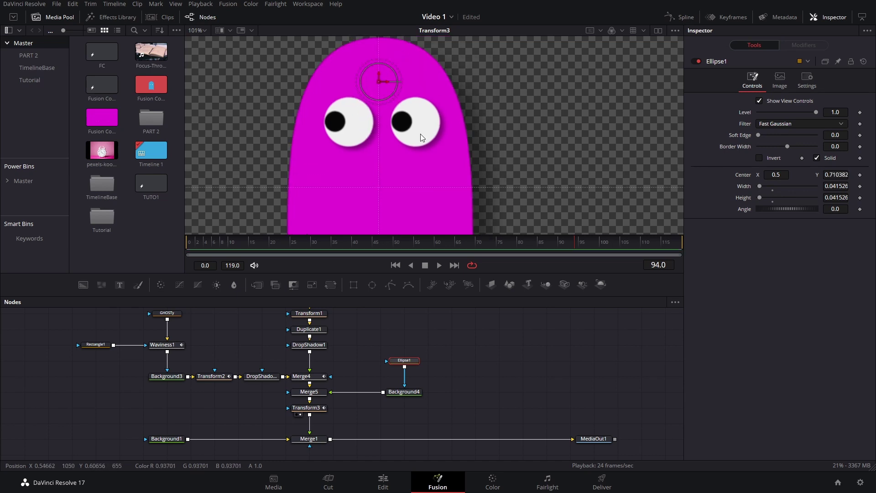
left_click_drag(420, 133, 410, 105)
scroll(411, 105, "down", 3)
- Merge a new black Background over Background4 and place the new merge node directly below Background4
left_click(420, 394)
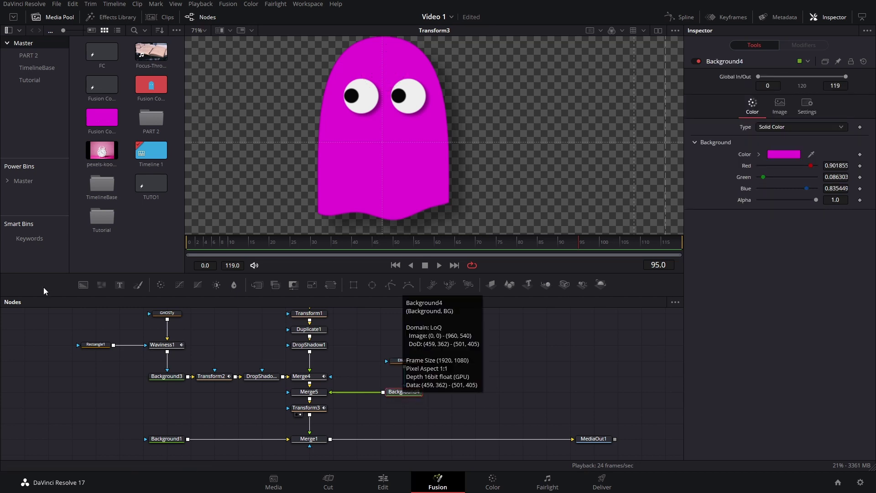
left_click(84, 285)
left_click_drag(412, 408, 460, 376)
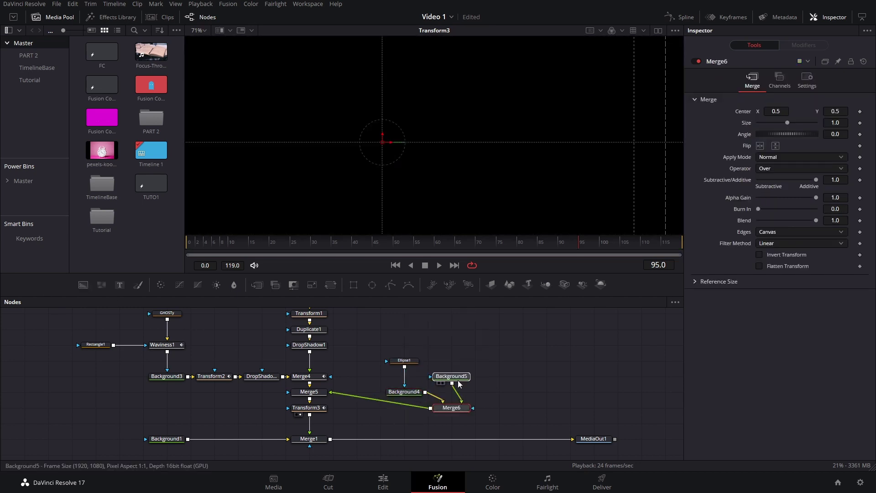
left_click_drag(458, 407, 410, 407)
left_click(410, 408)
- Tidy the node layout, lining up Background4 with Background5, Merge6 with Merge5, and placing Ellipse1 higher above them
left_click(451, 376)
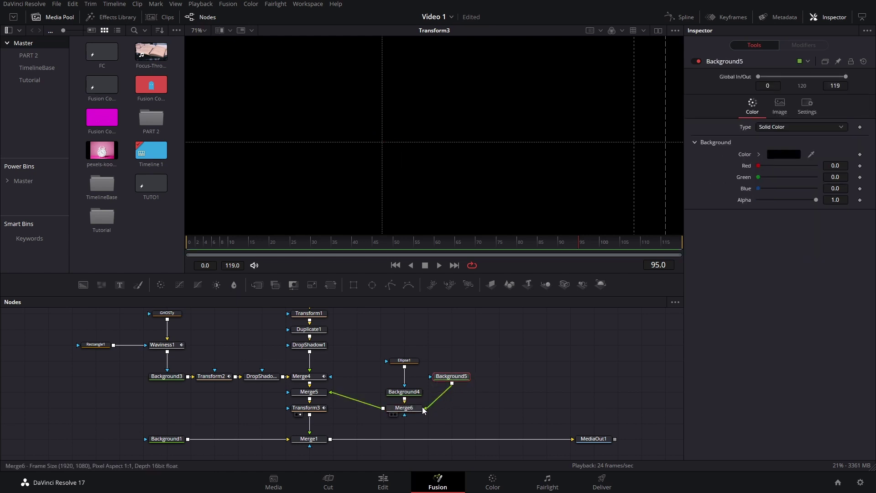
left_click_drag(415, 394, 411, 380)
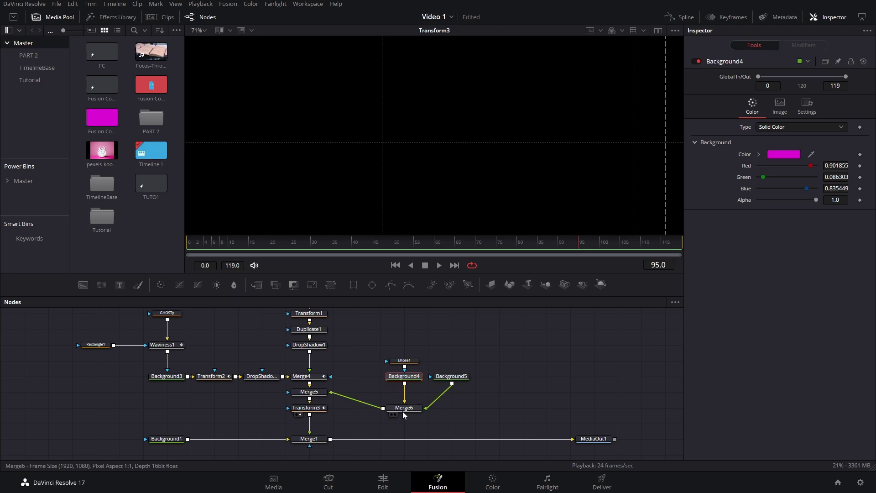
left_click_drag(402, 410, 402, 395)
left_click_drag(405, 361, 405, 345)
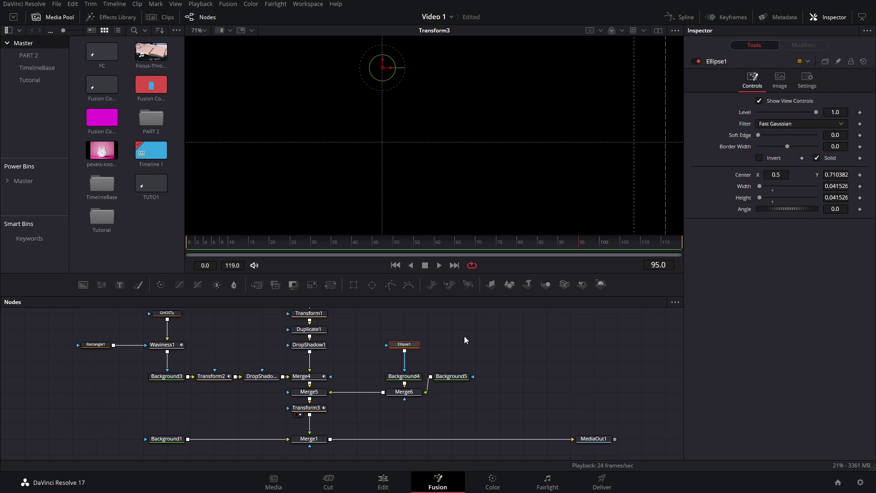
- Paste an instance of Ellipse1 beside the original and connect it as the mask of Background5
key("ctrl+shift+v")
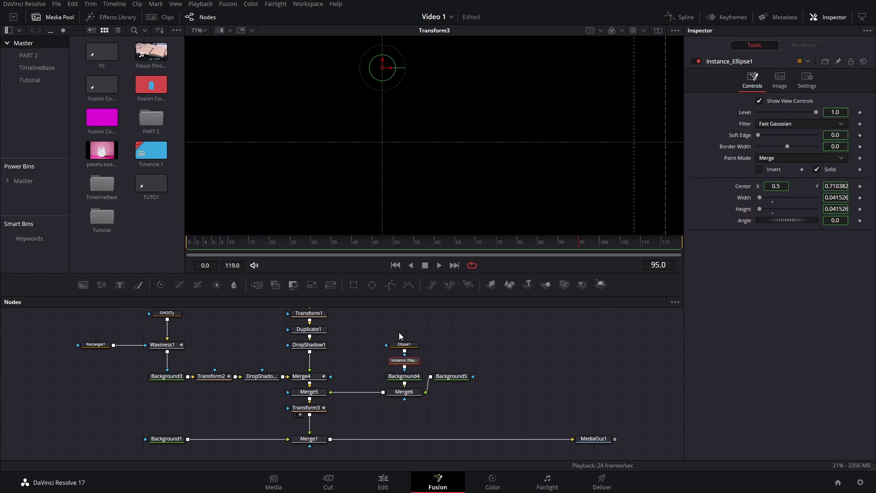
left_click_drag(454, 357, 454, 342)
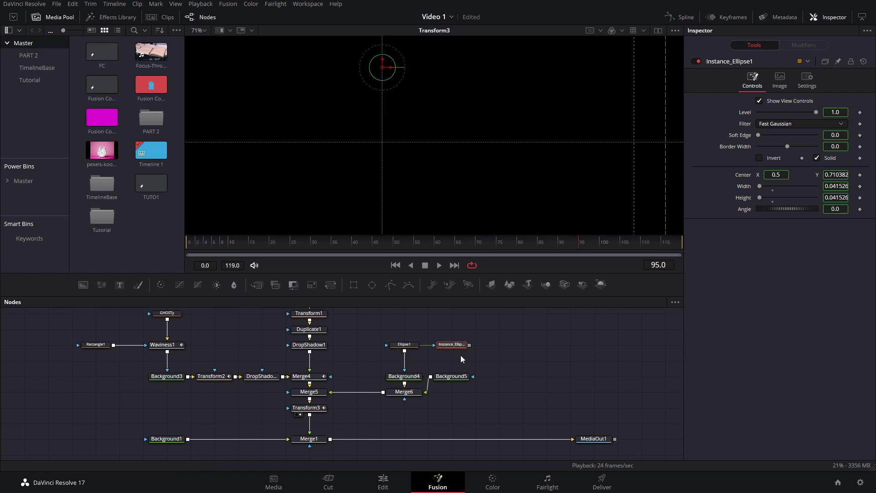
left_click(460, 376)
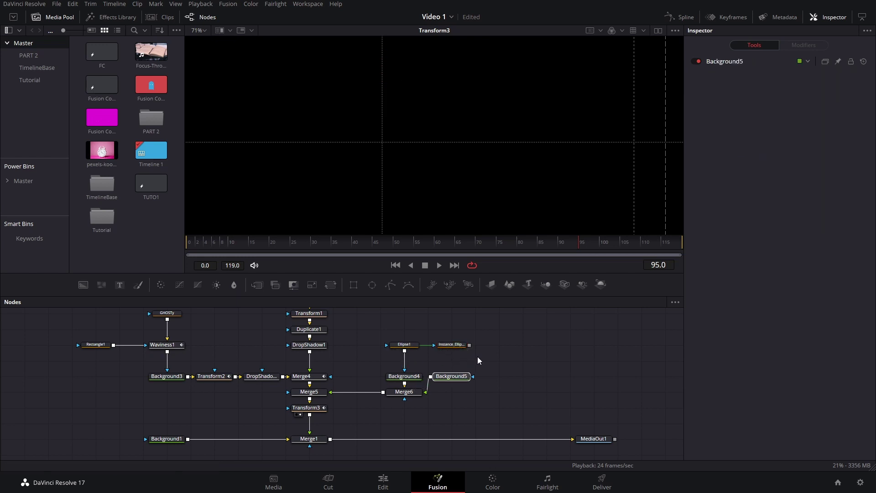
left_click_drag(469, 347, 452, 375)
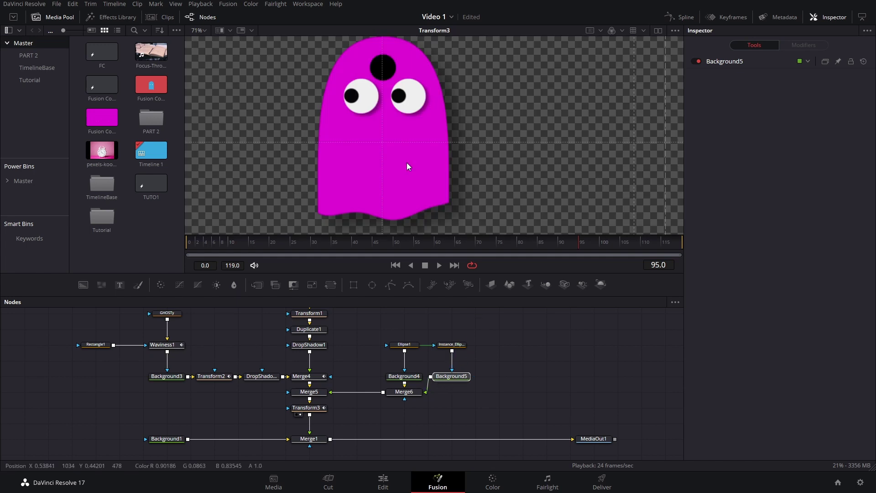
- Deinstance the Solid setting of the instanced ellipse so it can differ from Ellipse1
left_click(454, 344)
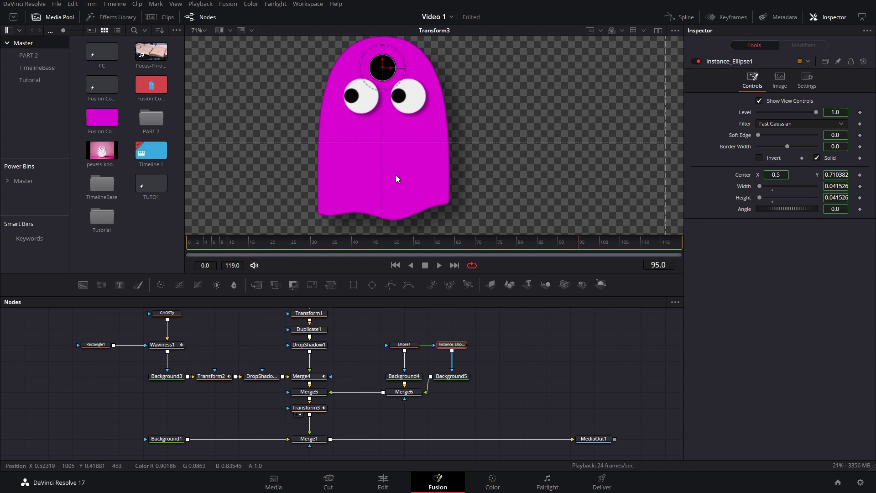
right_click(826, 158)
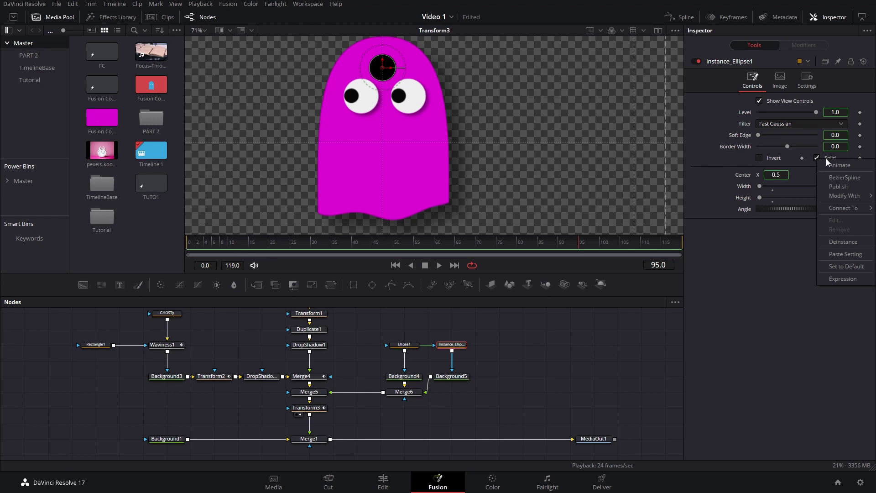
left_click(836, 240)
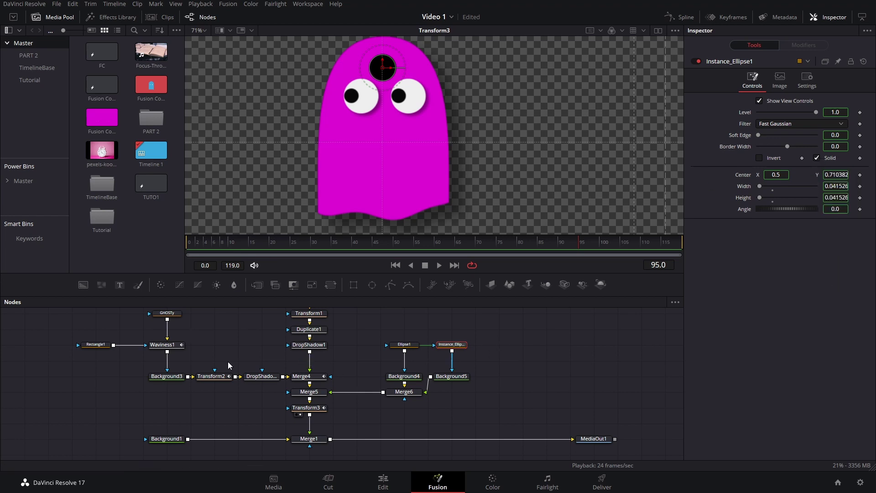
- Deinstance the Border Width of Instance_Ellipse1 and turn off its Solid option so only an outline remains
scroll(327, 360, "up", 3)
scroll(328, 350, "down", 2)
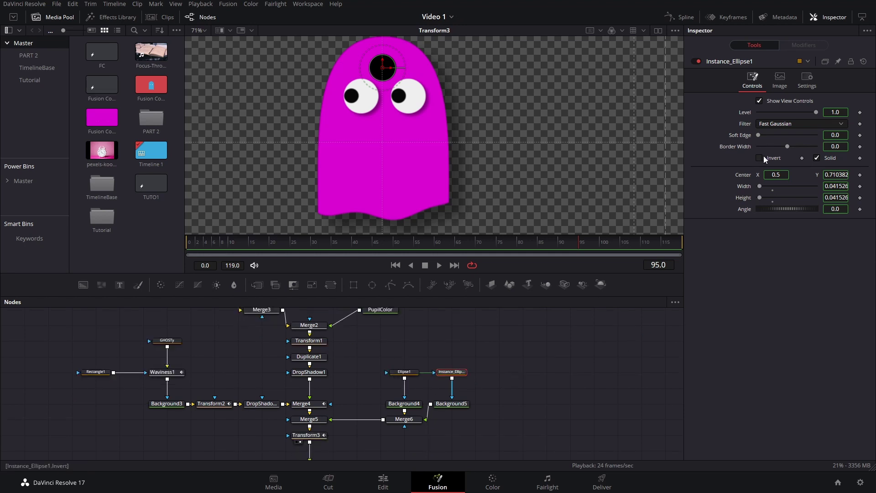
right_click(741, 146)
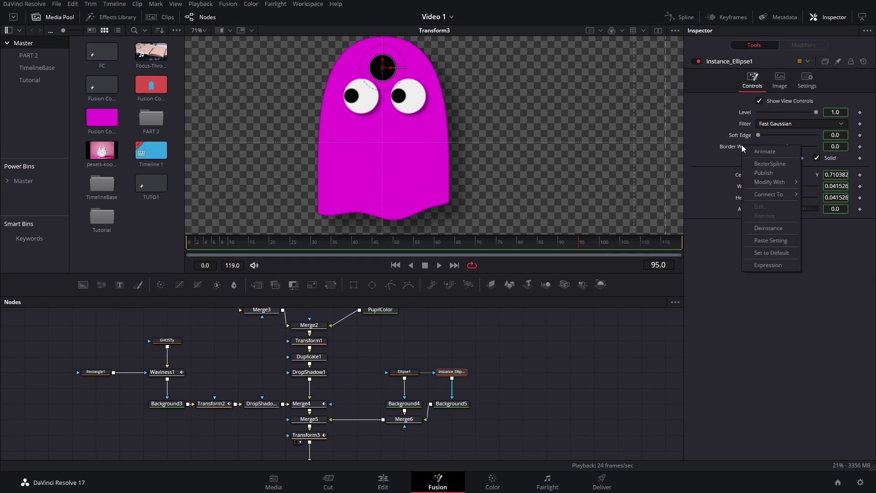
left_click(773, 229)
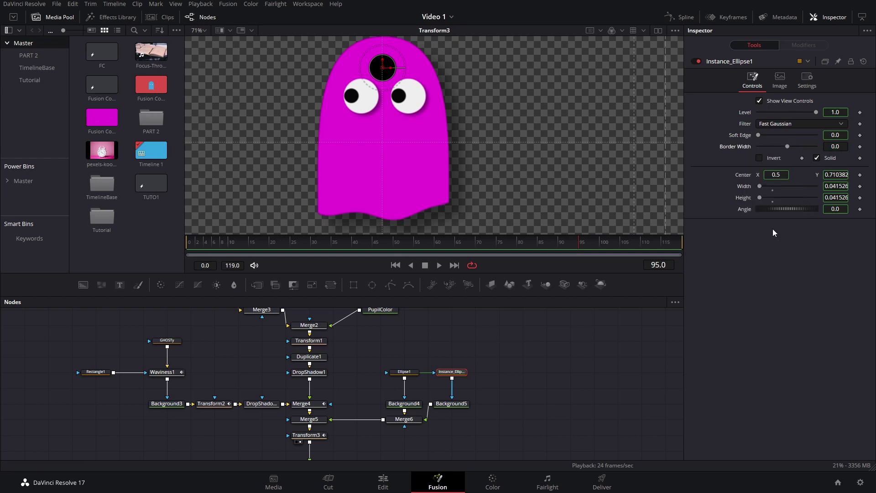
left_click(816, 158)
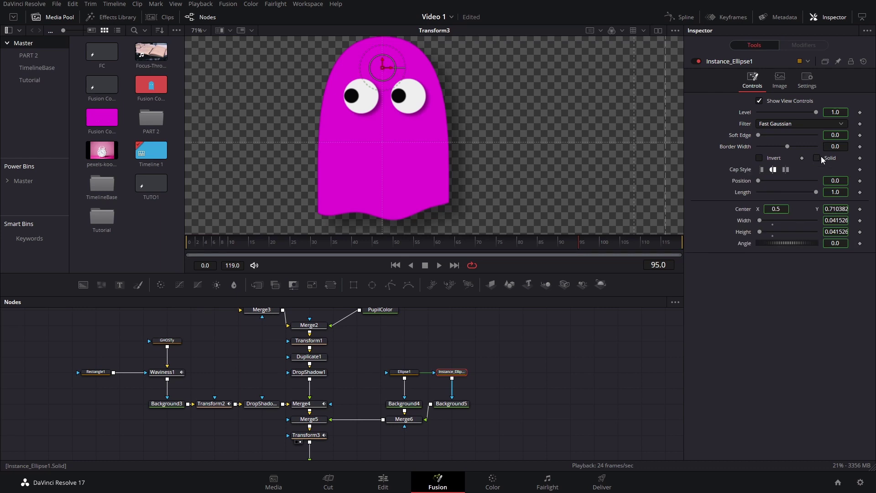
- Raise the Border Width of Instance_Ellipse1 to 0.00247 to thicken the black outline
left_click_drag(834, 146, 839, 147)
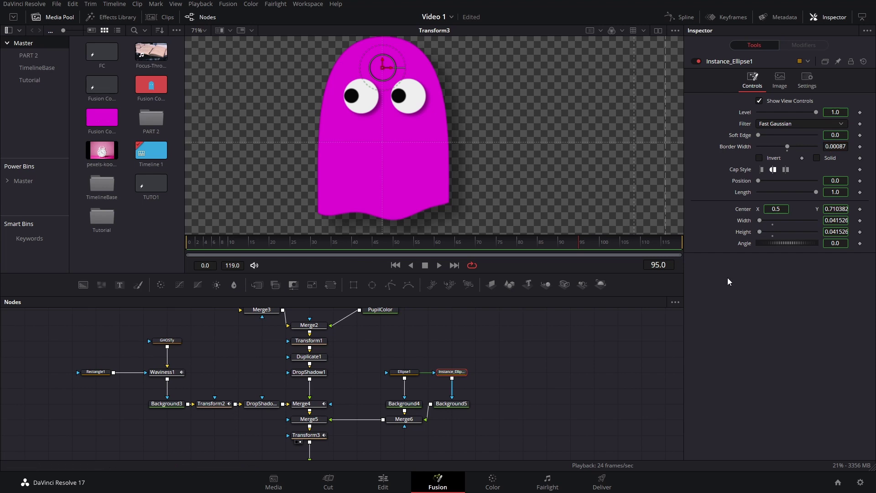
scroll(390, 92, "up", 6)
left_click_drag(391, 94, 449, 208)
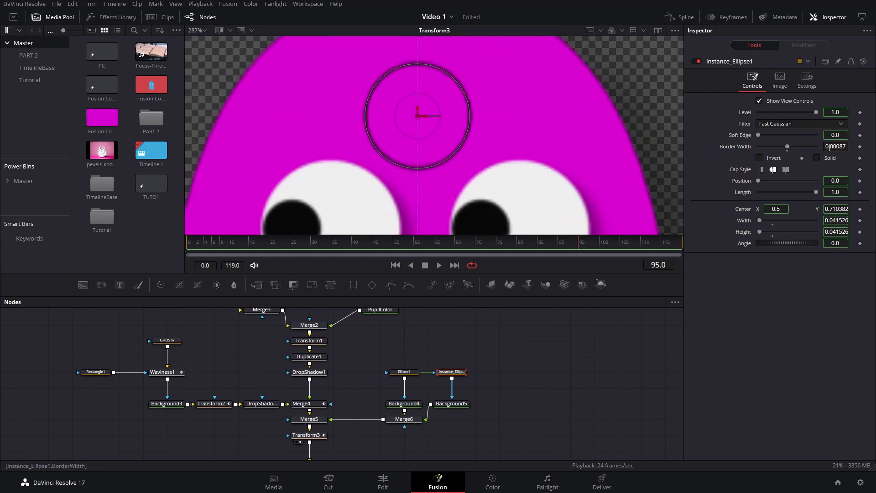
left_click_drag(837, 147, 841, 146)
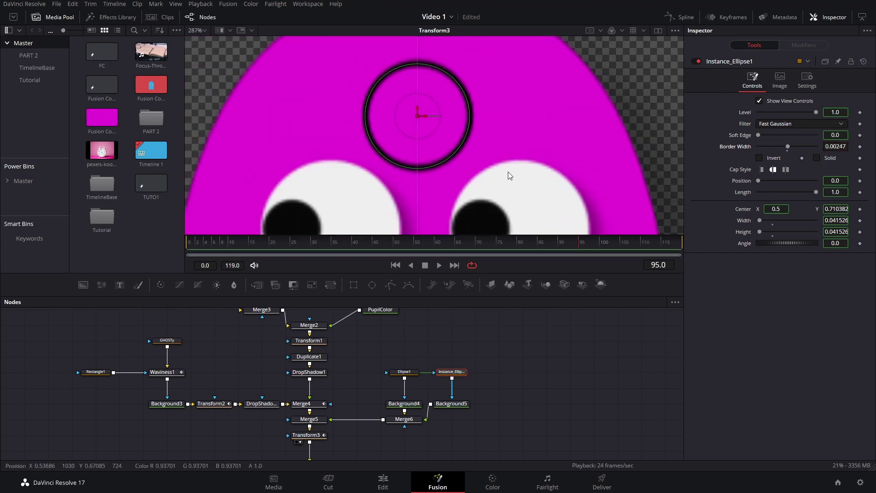
scroll(507, 172, "down", 7)
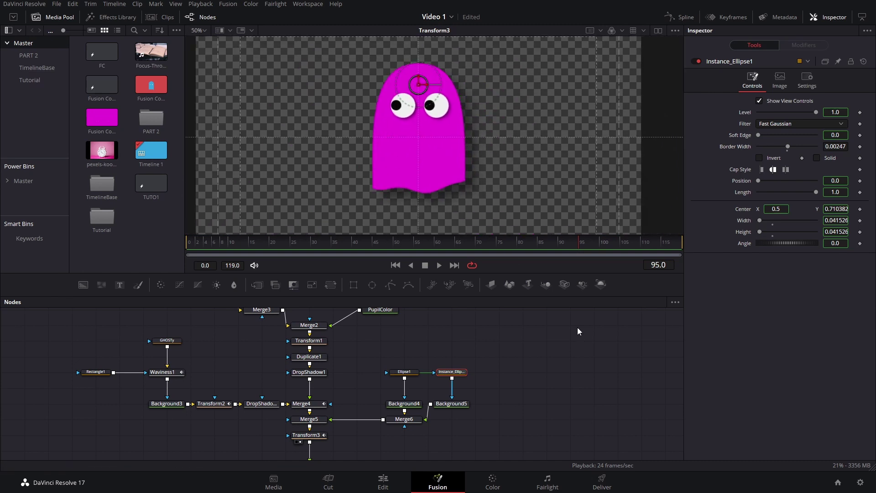
left_click(406, 373)
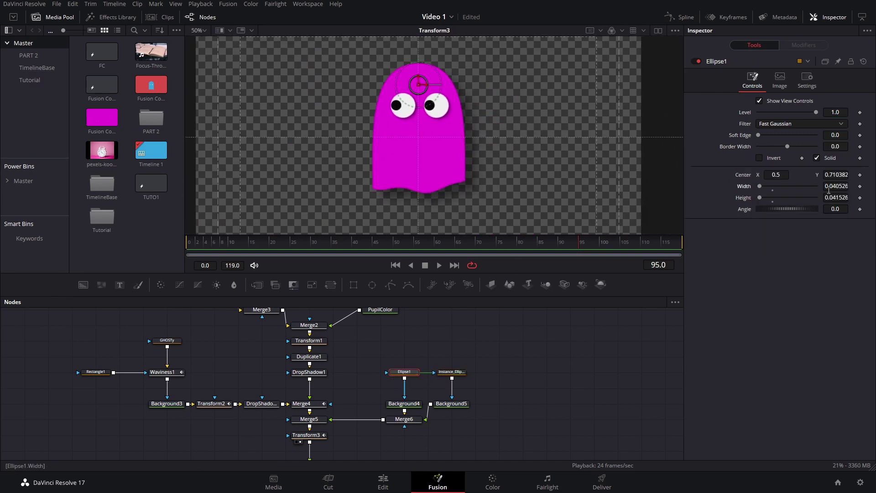
left_click_drag(829, 190, 826, 190)
key("ctrl+z")
key("ctrl+z")
- Add an expression to Ellipse1's Width that links it to its Height
right_click(437, 244)
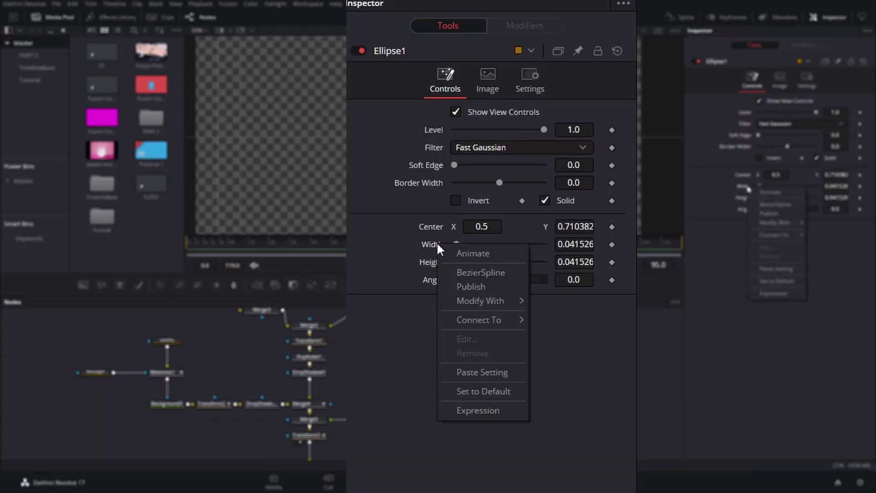
left_click(485, 408)
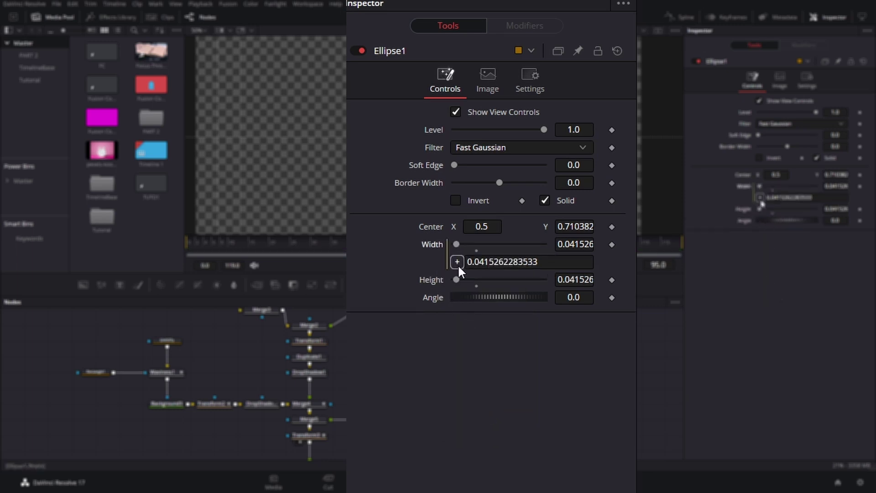
left_click_drag(457, 262, 433, 279)
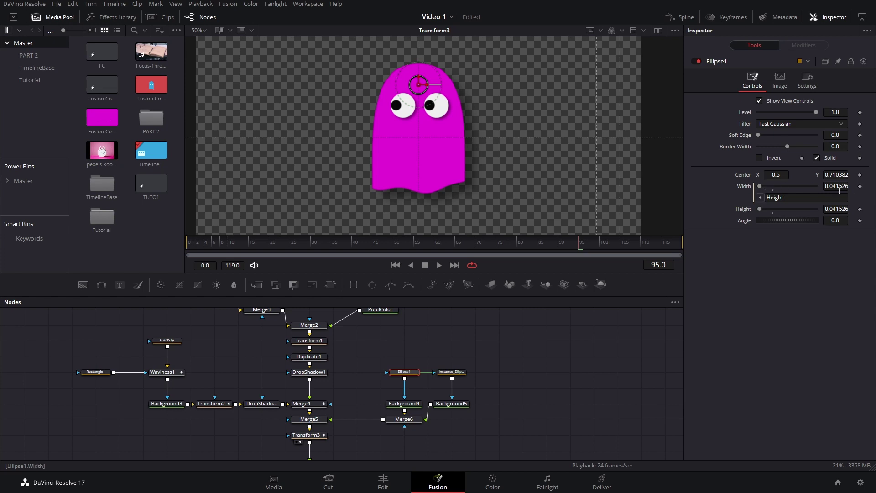
- Test the linked sizing by setting Ellipse1's Height to 0.055526, checking the instance, and reducing the Height to 0.035526
mouse_move(827, 208)
left_mouse_down()
mouse_move(861, 209)
mouse_move(822, 209)
mouse_move(833, 208)
left_mouse_up()
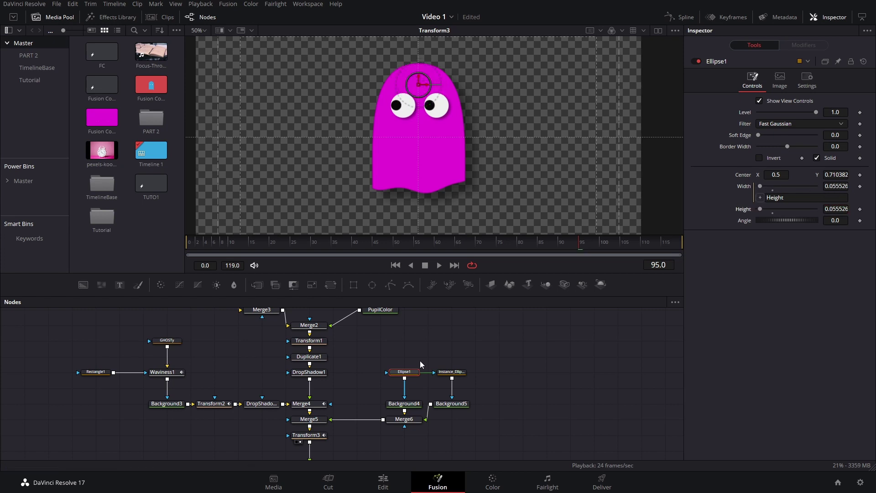
left_click(459, 373)
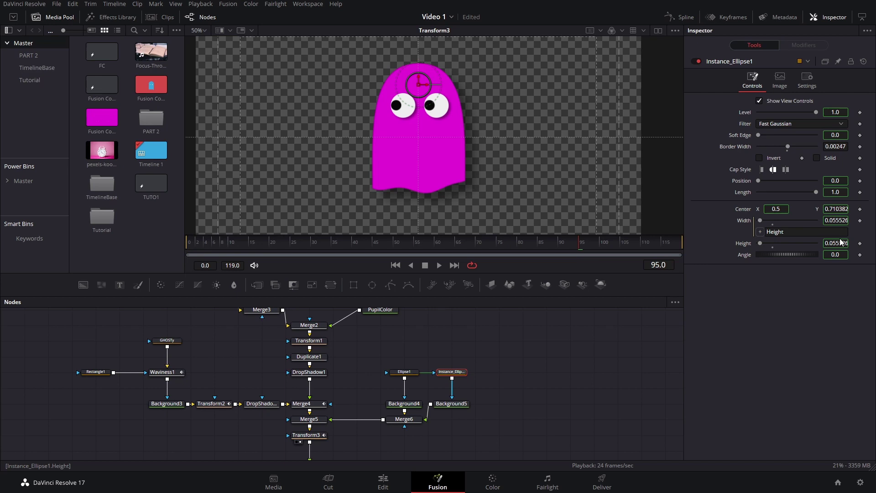
left_click(405, 372)
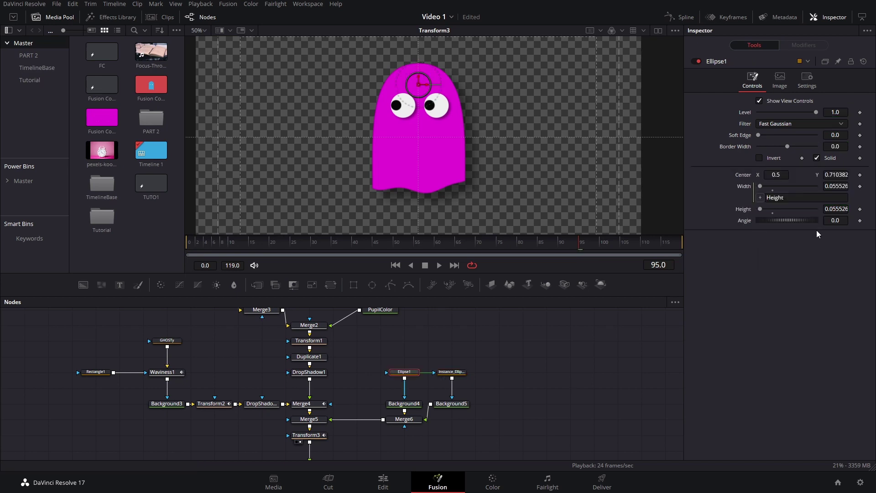
left_click_drag(831, 210, 821, 209)
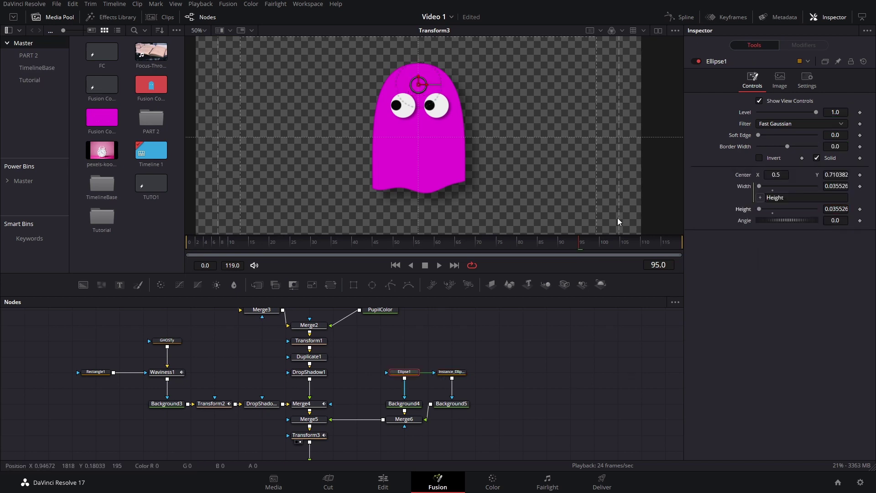
scroll(429, 67, "up", 4)
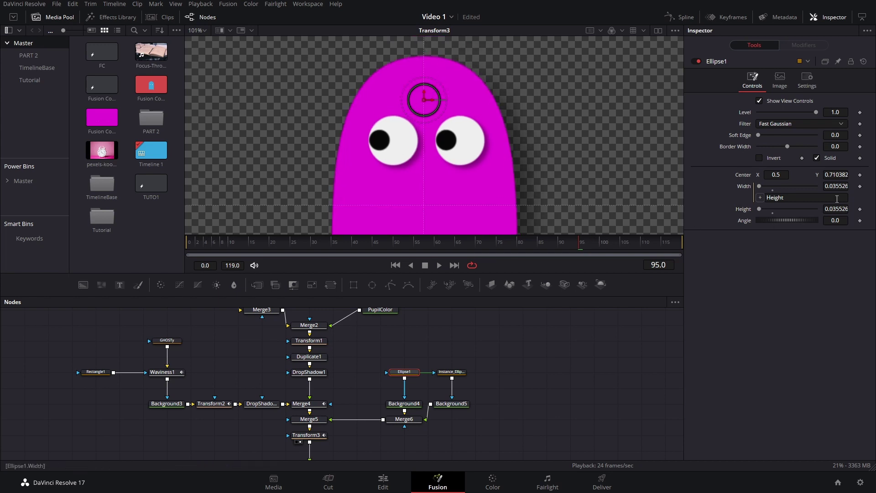
- Keyframe Ellipse1's Height at 0 on frame 95 and at 0.0402 on frame 100
left_click_drag(760, 210, 755, 212)
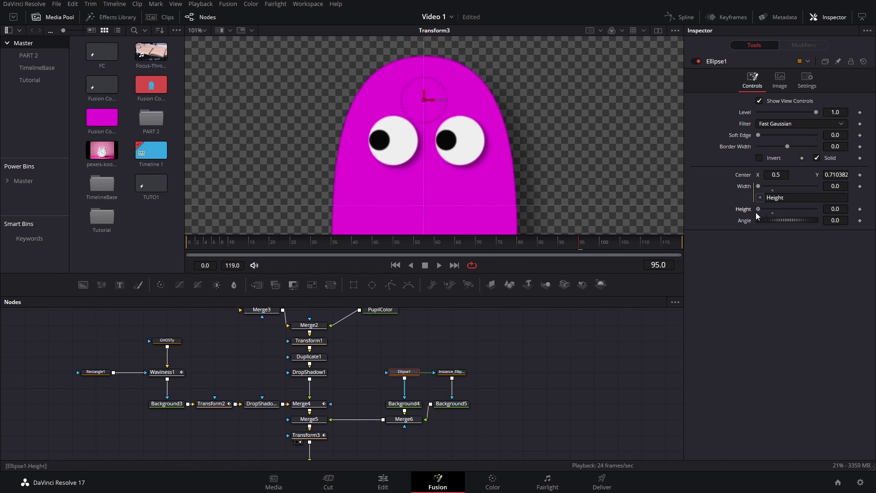
left_click(859, 209)
mouse_move(590, 245)
left_mouse_down()
mouse_move(604, 248)
mouse_move(596, 245)
left_mouse_up()
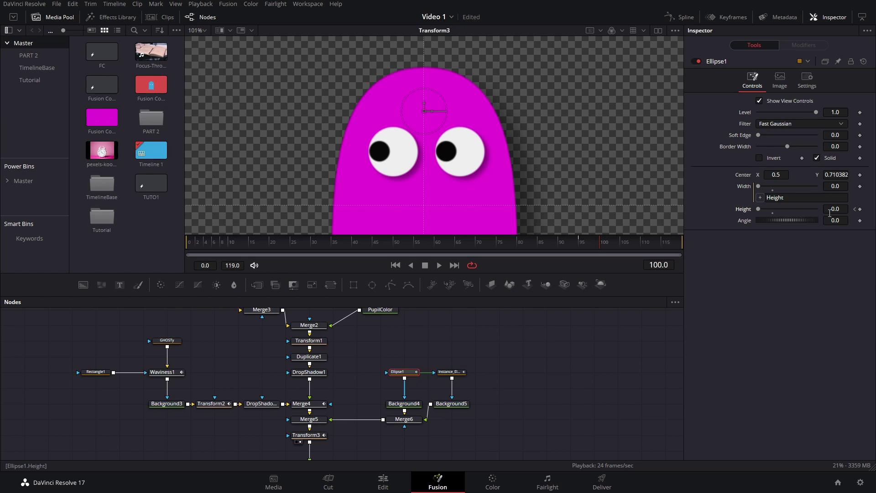
left_click_drag(830, 210, 866, 211)
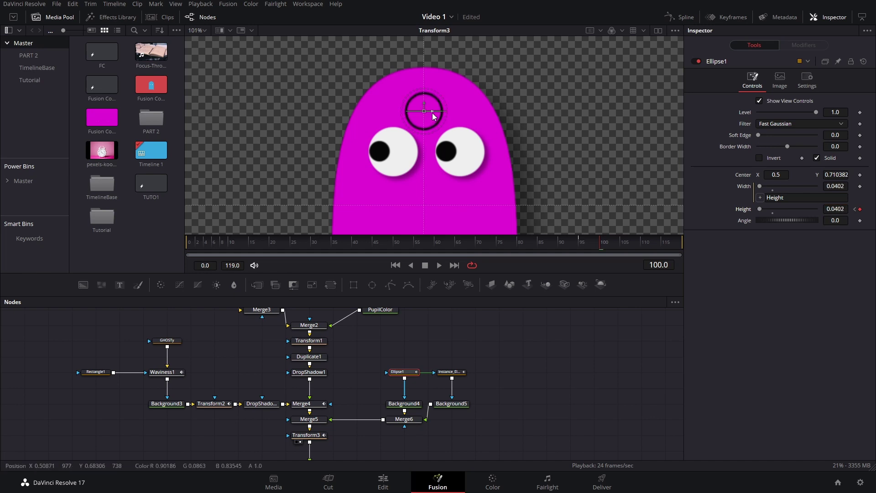
- Shift Ellipse1's Center X to 0.502561, then try a Height of 0.2012 at frame 100 and undo it
left_click_drag(433, 113, 434, 111)
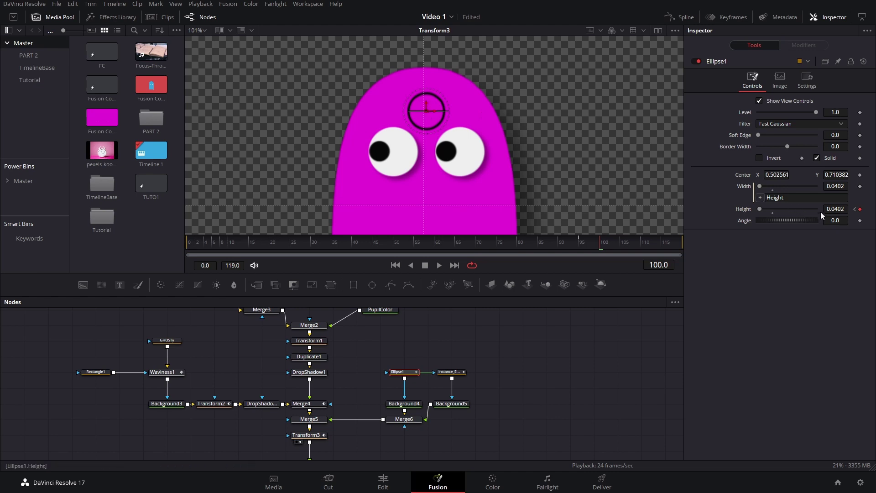
left_click_drag(825, 211, 869, 211)
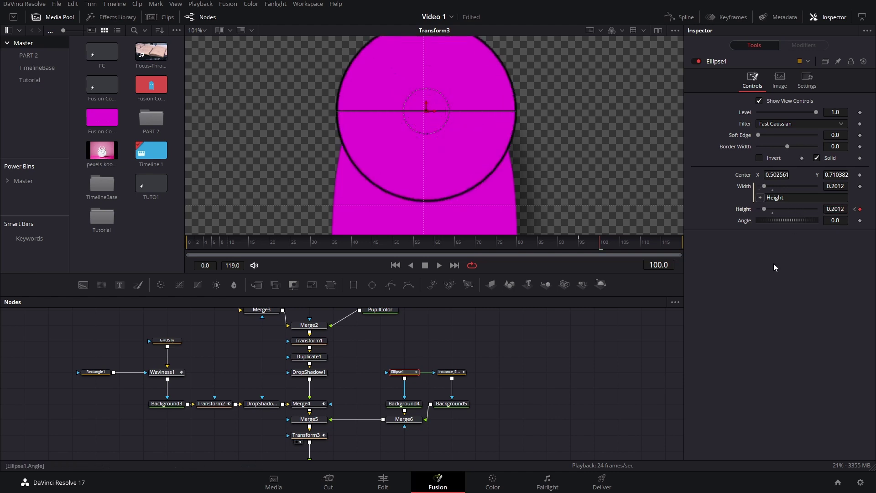
key("ctrl+z")
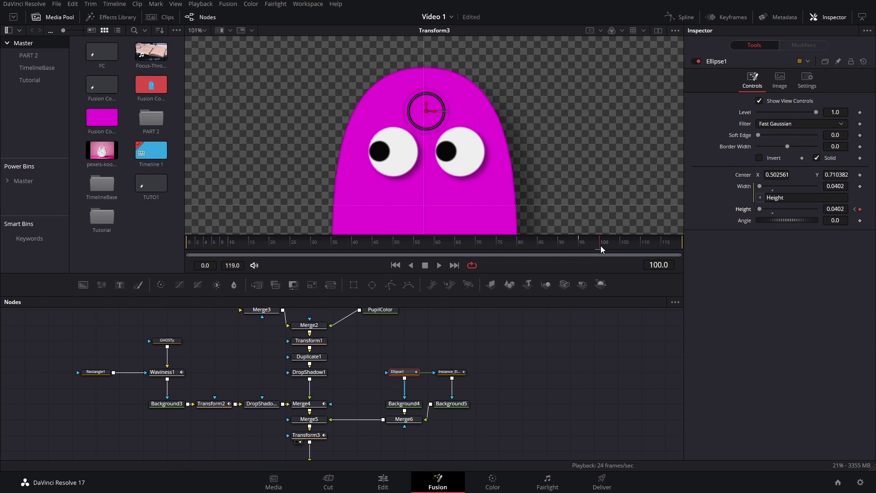
- Keyframe Ellipse1's Height at 0.0252 on frame 104 so the circle shrinks slightly
left_click_drag(600, 246, 618, 245)
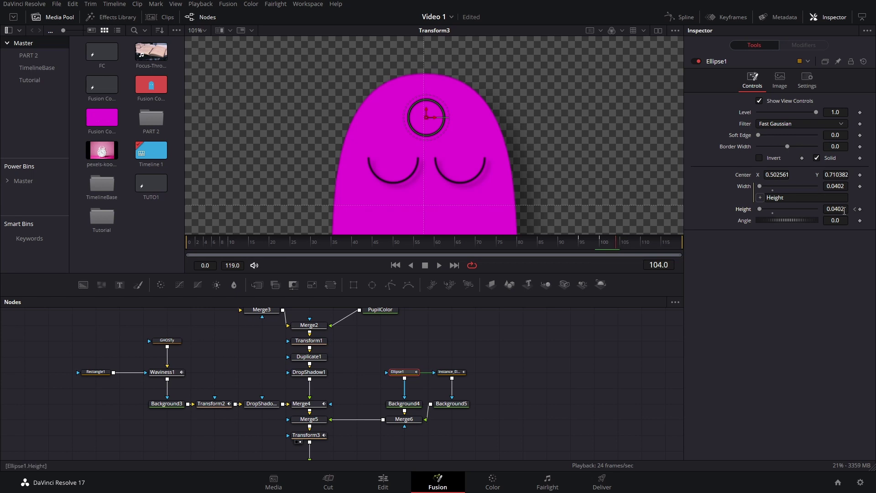
left_click_drag(835, 209, 872, 209)
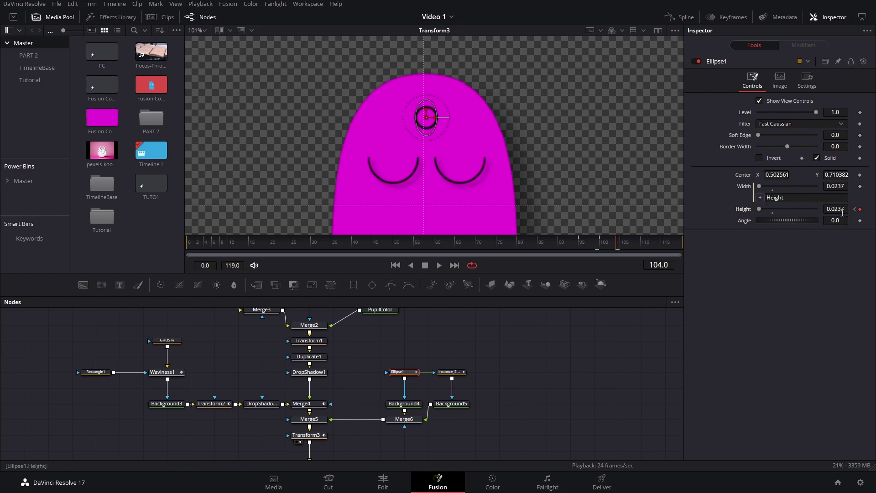
scroll(843, 212, "up", 3)
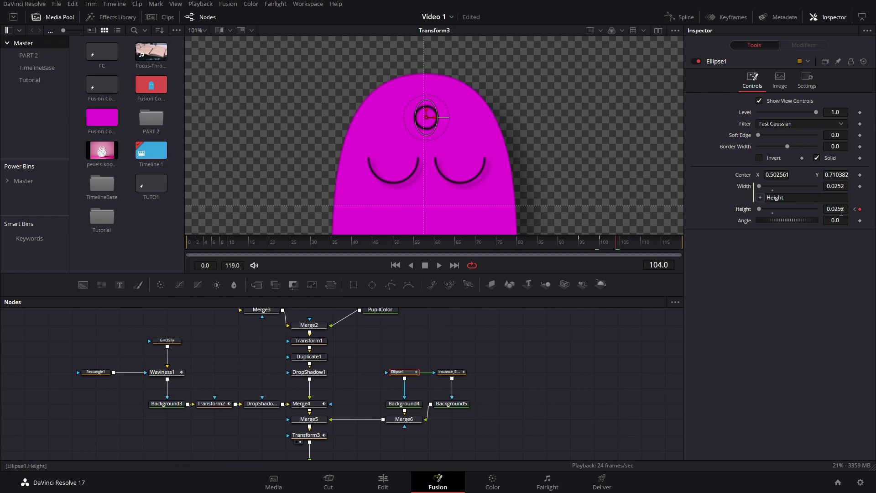
- Keyframe Ellipse1's Height at 1.307 on frame 115 so the circle fills the whole frame
left_click(598, 244)
left_click_drag(597, 243, 663, 243)
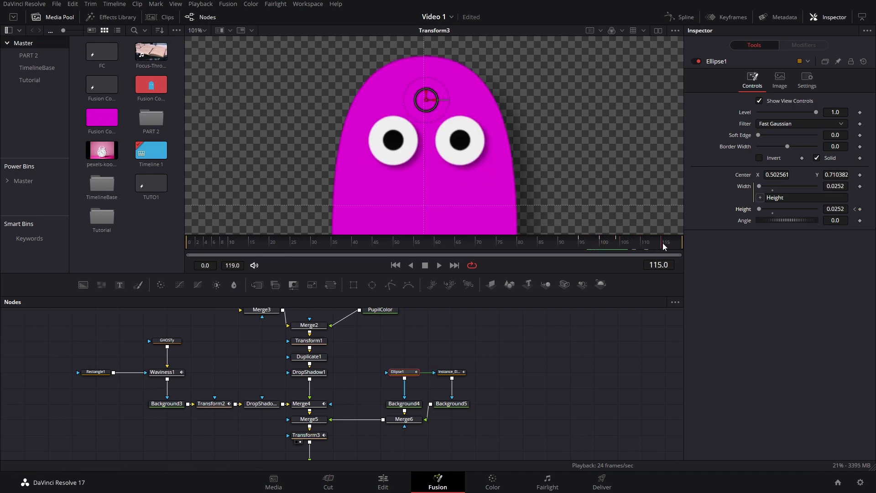
scroll(516, 133, "down", 5)
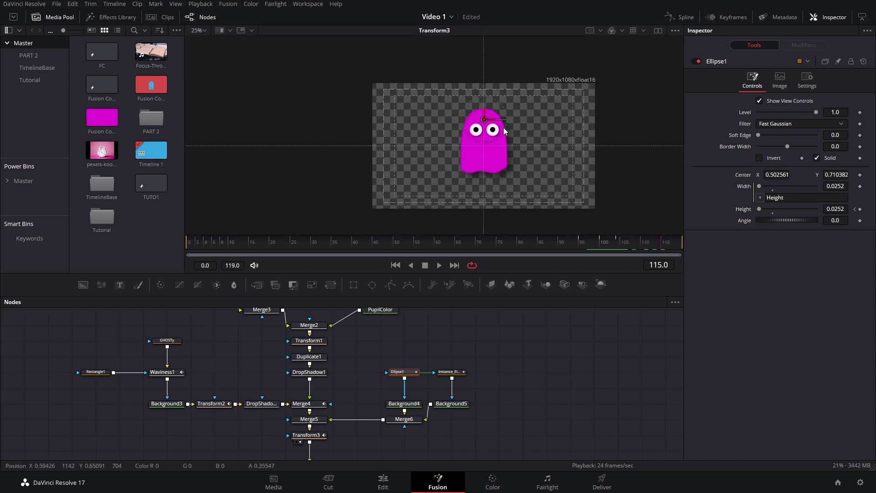
left_click_drag(760, 210, 793, 207)
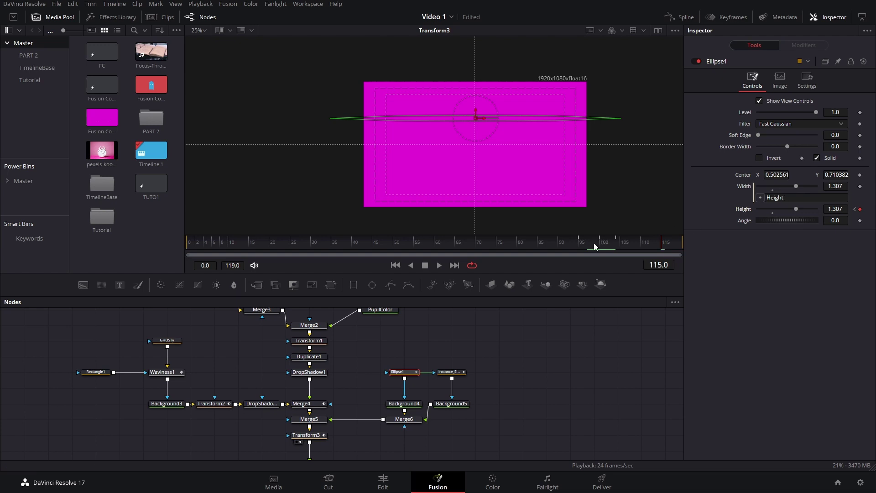
- Play back the circle's growth from about frame 95, stop, and return the playhead to frame 104
left_click(581, 244)
key("space")
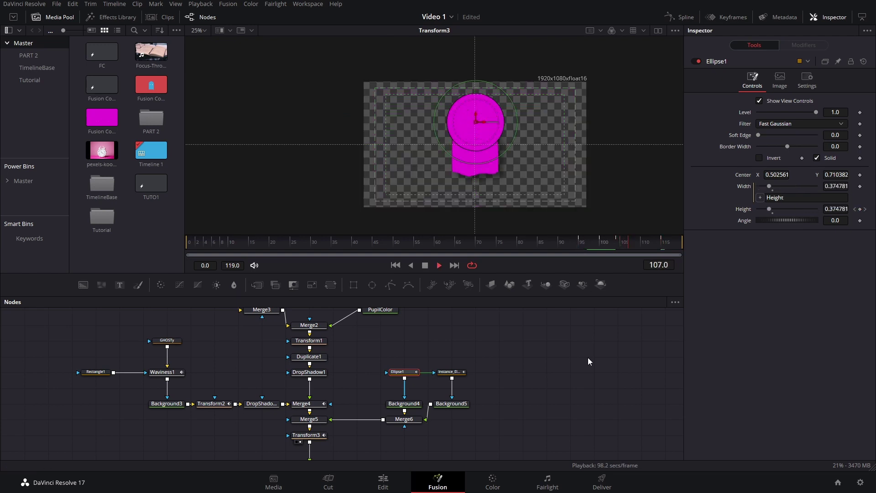
key("space")
left_click_drag(593, 247, 597, 244)
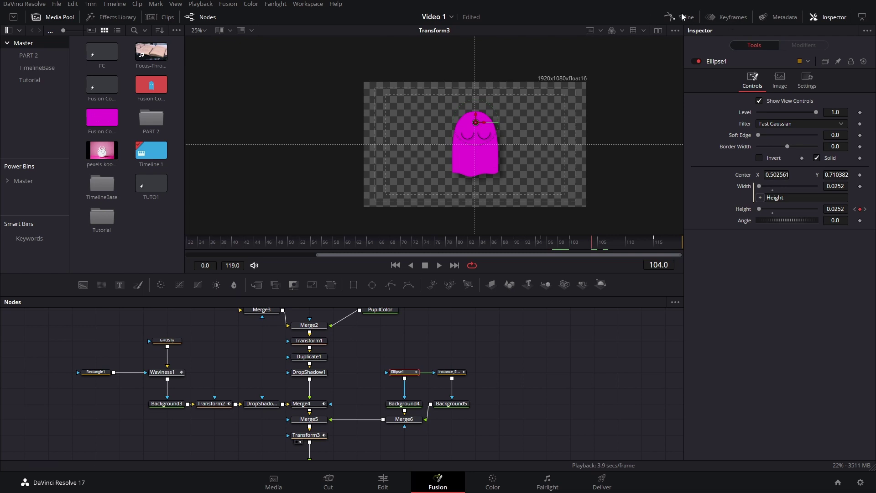
- In the Spline editor, deactivate Ellipse1's Width curve and move the frame 104 keyframe to frame 106 at 0.026
left_click(683, 17)
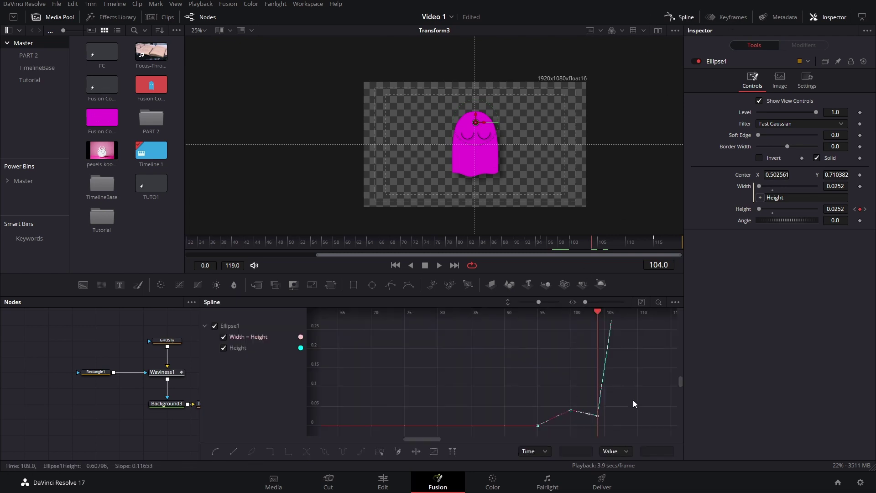
left_click_drag(565, 359, 454, 356)
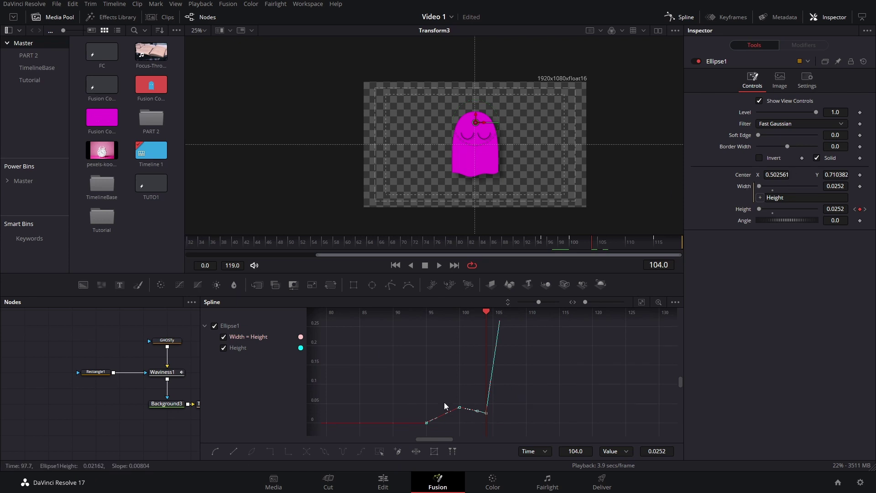
left_click(223, 336)
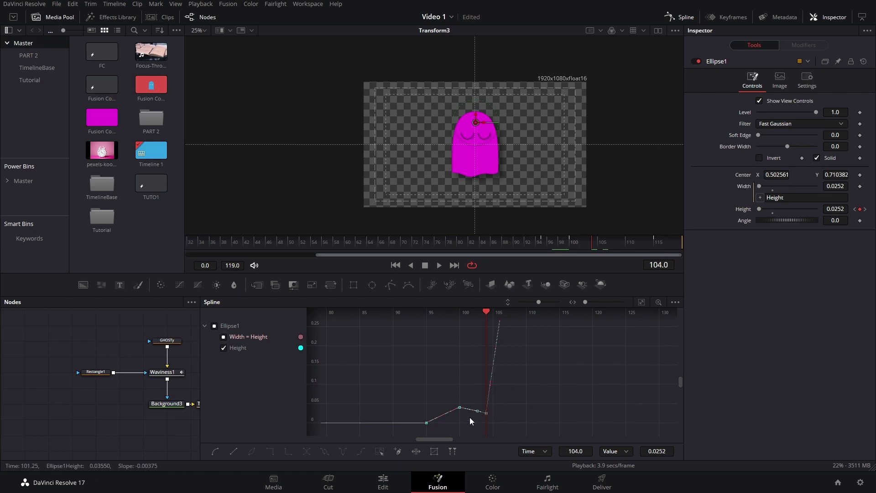
left_click_drag(483, 416, 498, 416)
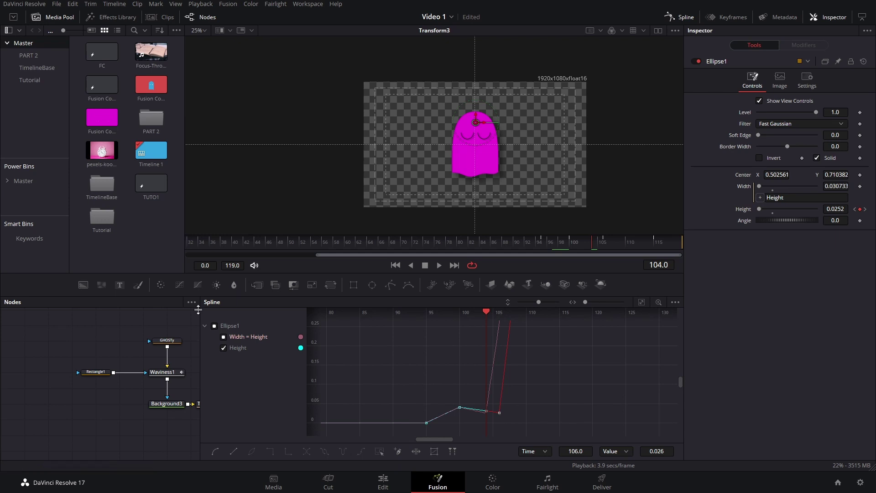
- Switch from the Spline to the Keyframes editor and move Ellipse1's frame 104 Height keyframe to frame 107
scroll(481, 414, "up", 4)
scroll(480, 415, "down", 3)
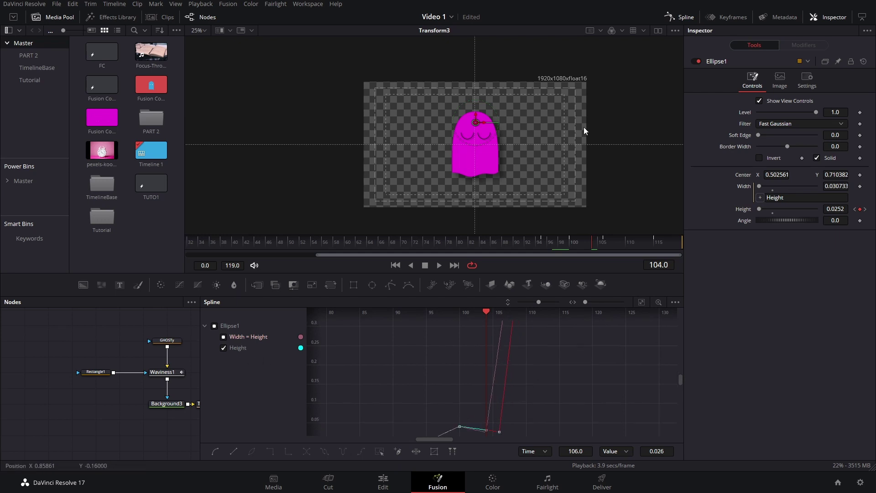
left_click(682, 17)
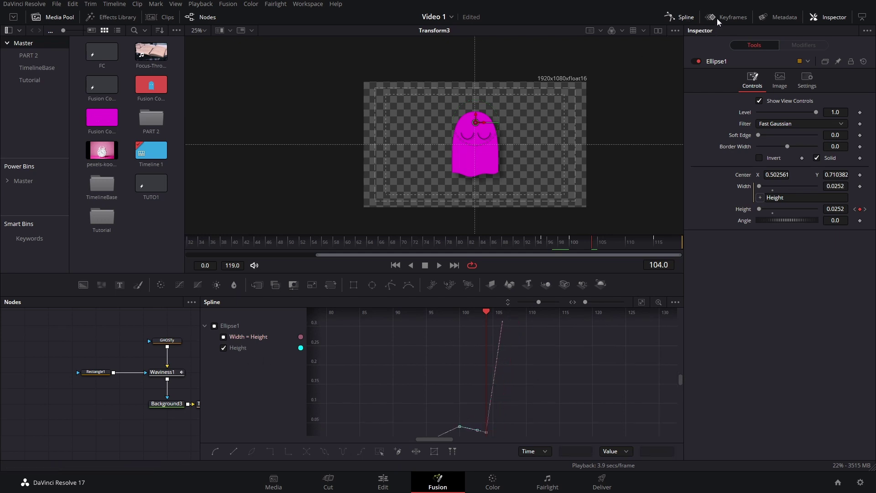
left_click(727, 17)
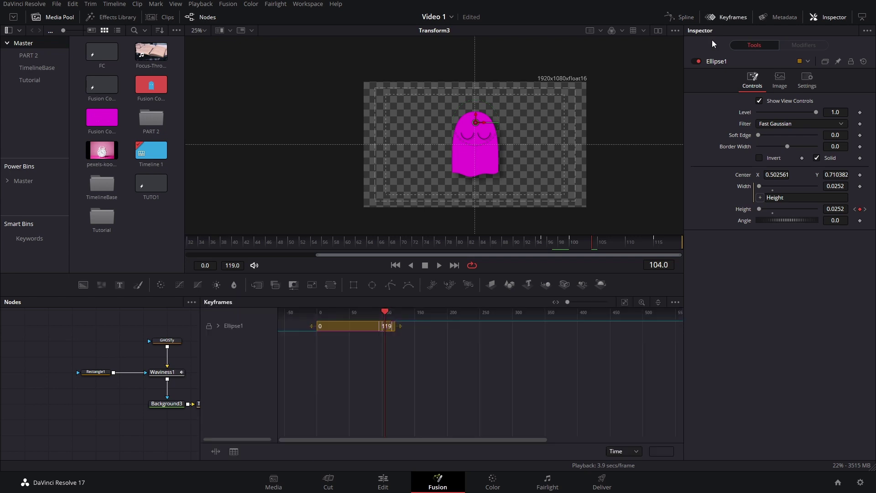
left_click(218, 325)
scroll(368, 358, "up", 4)
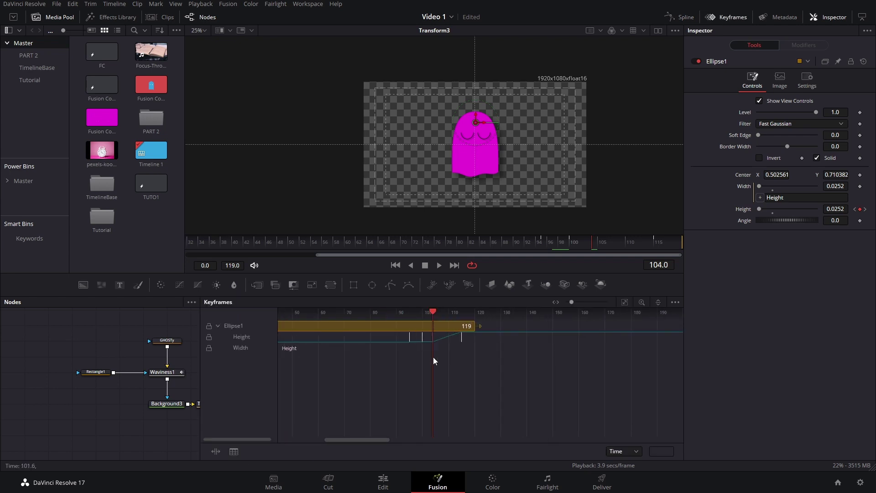
scroll(434, 360, "up", 4)
left_click_drag(410, 344, 419, 345)
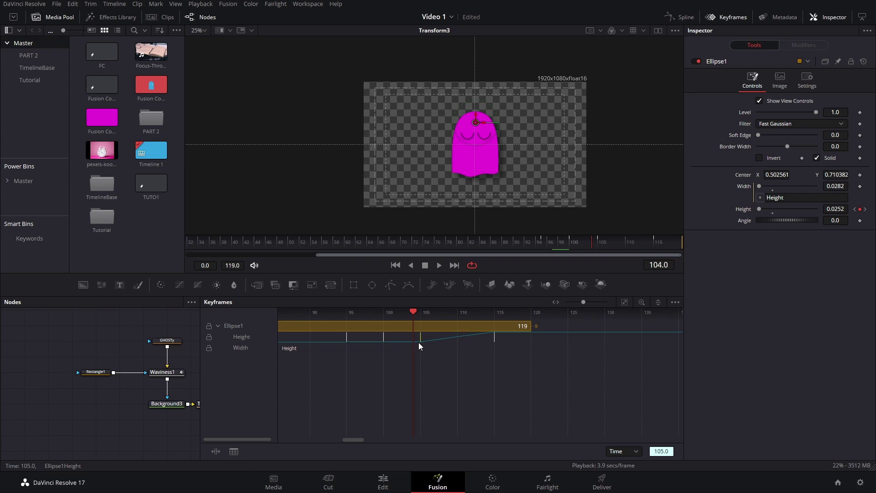
left_click(403, 372)
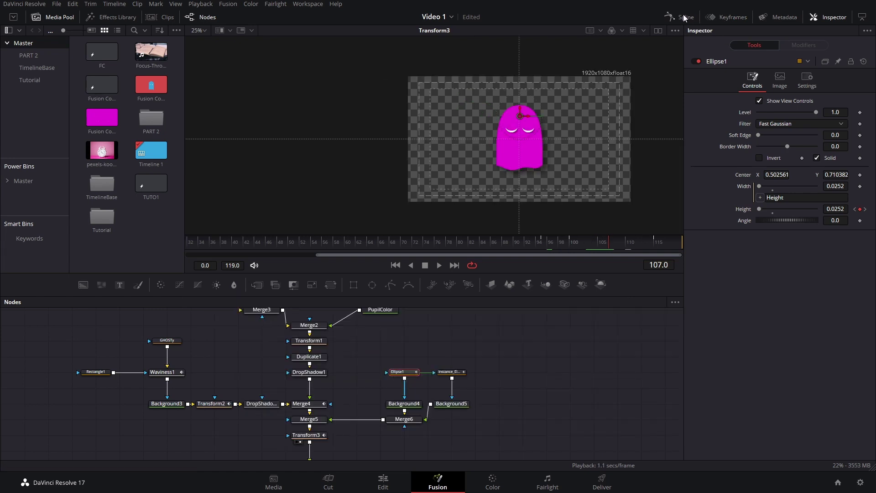
- In the Spline editor, enable Ellipse1's Height curve alongside Width, select all keyframes and flatten them
left_click(684, 17)
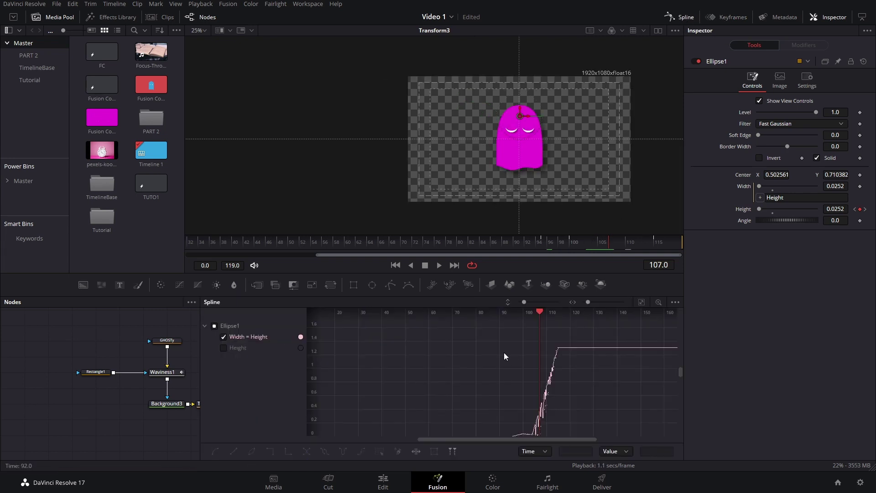
left_click(223, 348)
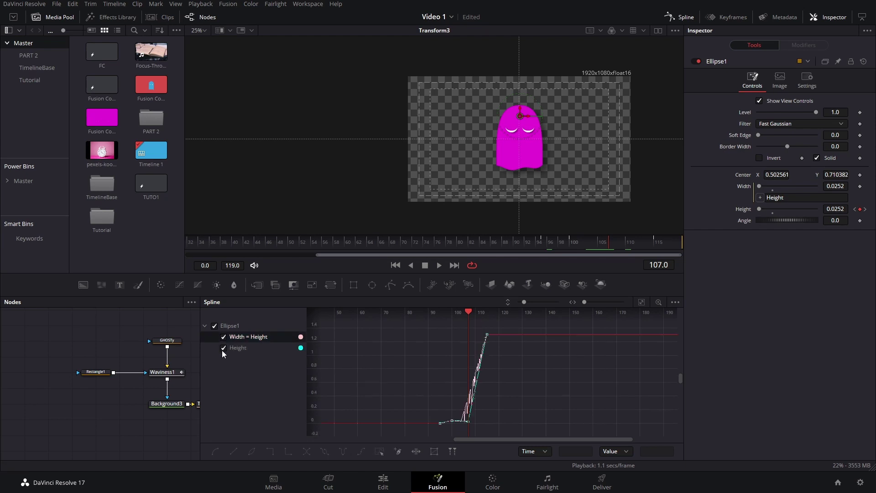
key("ctrl+a")
key("f")
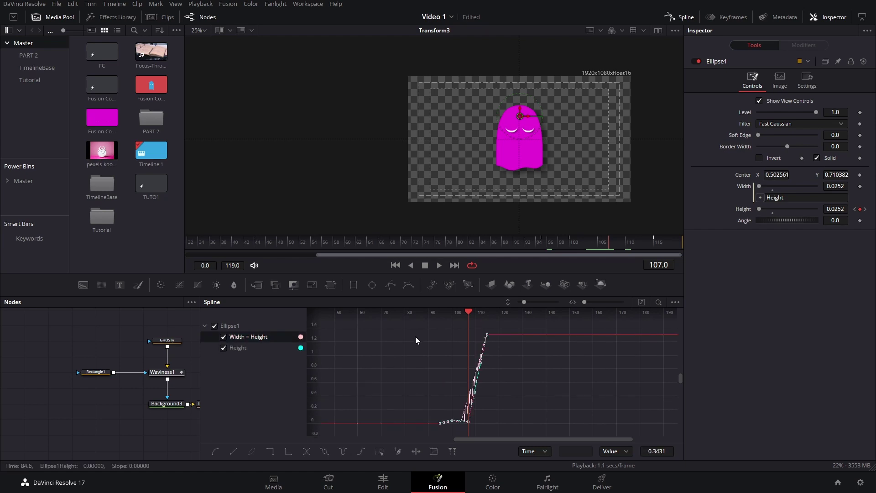
scroll(481, 407, "up", 3)
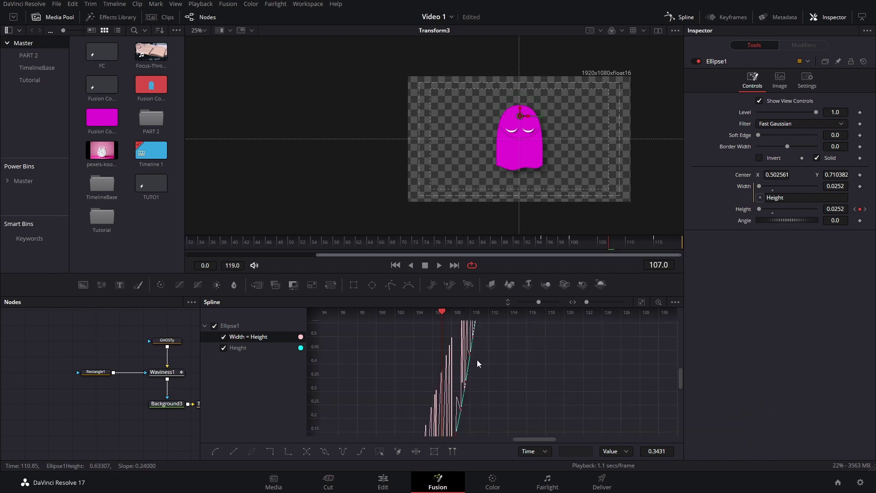
left_click(642, 303)
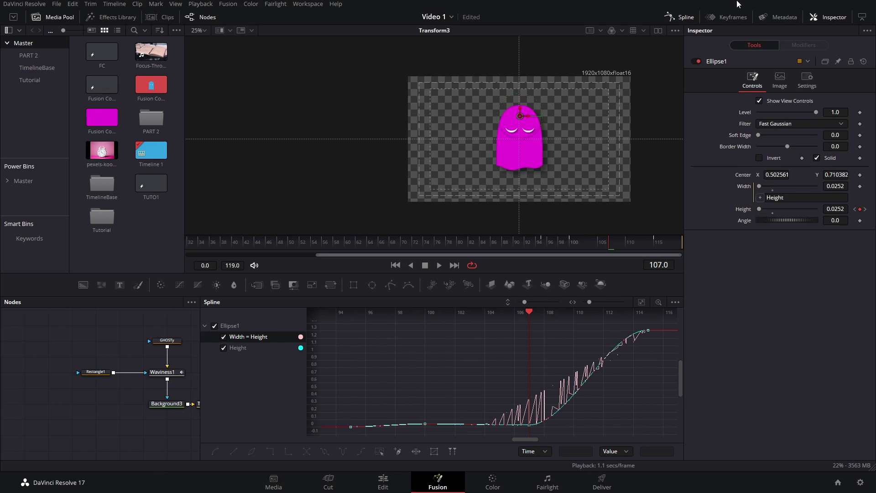
left_click(681, 17)
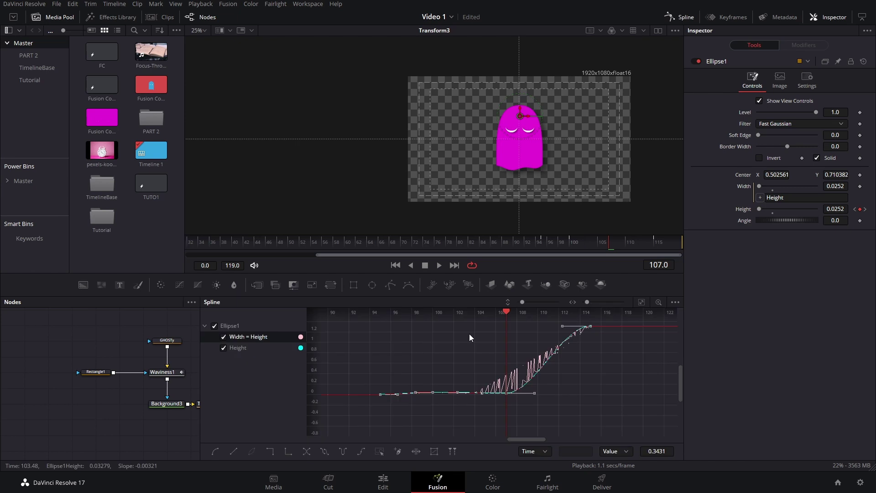
- Set the selected keyframes' Ease In to 61.5 and Ease Out to 51.2, play back the growth, and close the Spline editor
key("t")
left_click_drag(577, 313, 627, 314)
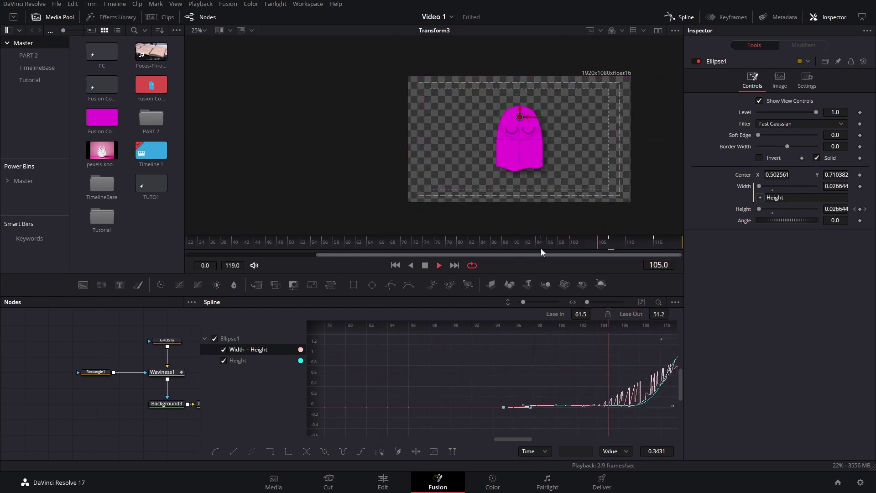
left_click(683, 17)
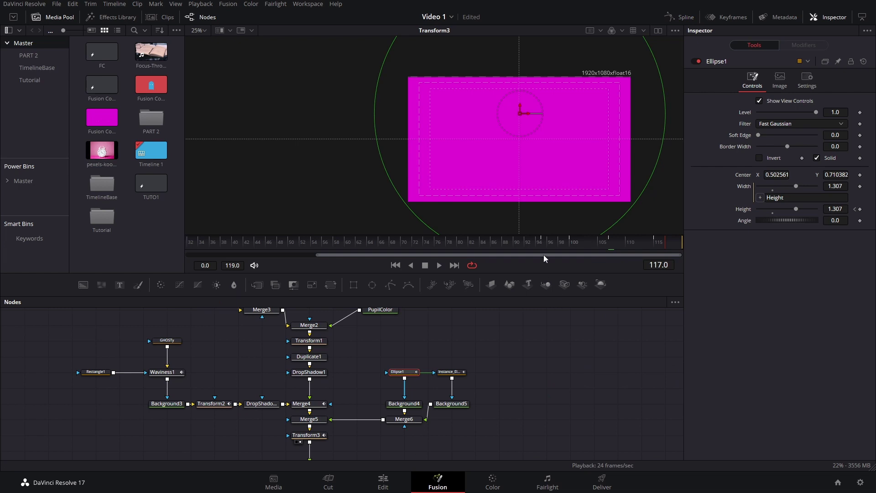
- Add a Glow node after Merge6, before Merge5
left_click(547, 391)
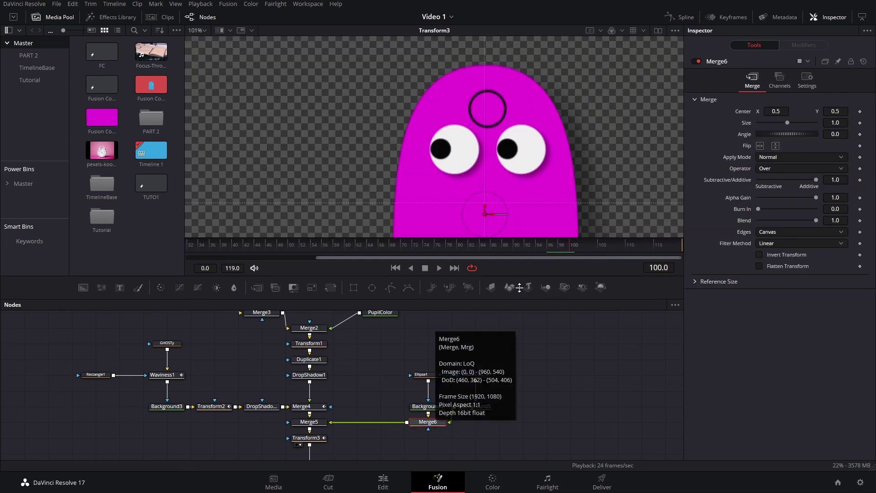
scroll(568, 189, "down", 2)
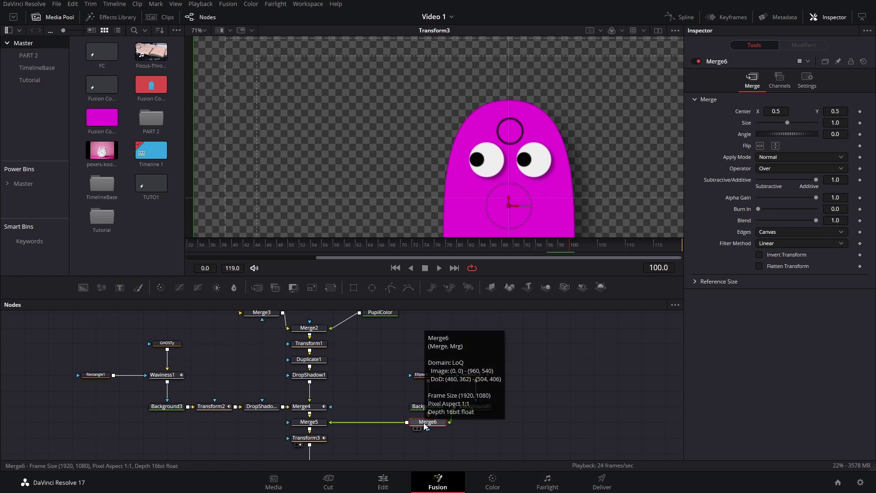
key("shift+space")
type("glow")
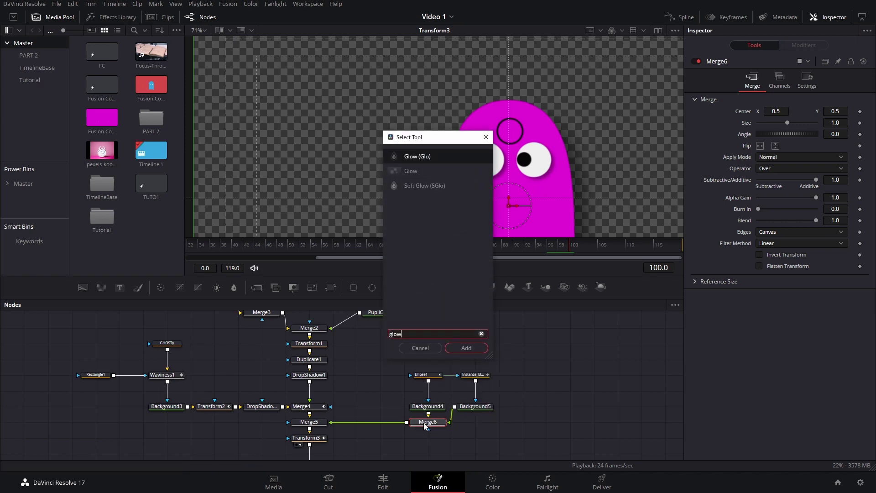
key("Return")
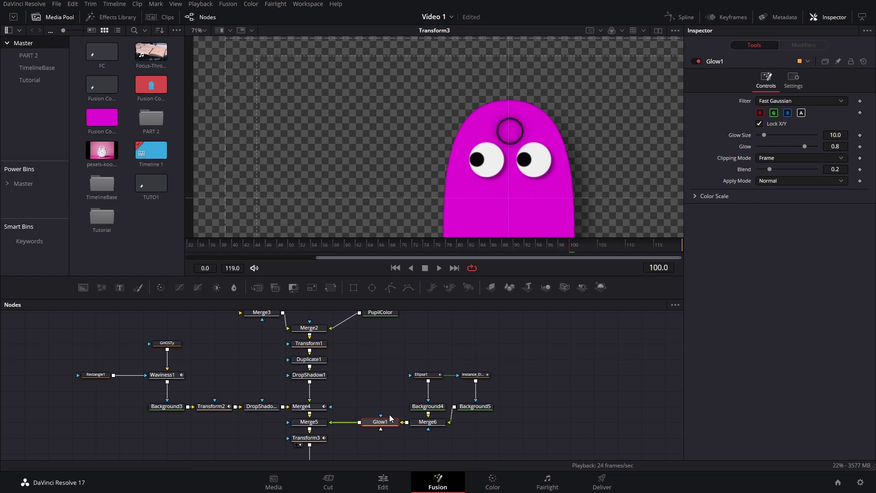
- On frame 99, try Glow1's Multi-box, Solarize and Bartlett filters on the circle, and set the filter to Box
scroll(488, 146, "up", 2)
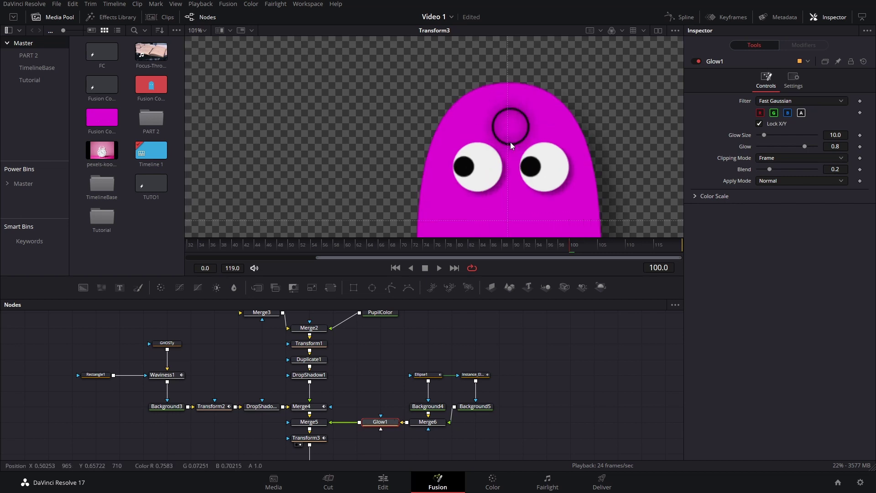
left_click(550, 246)
left_click_drag(547, 247, 568, 247)
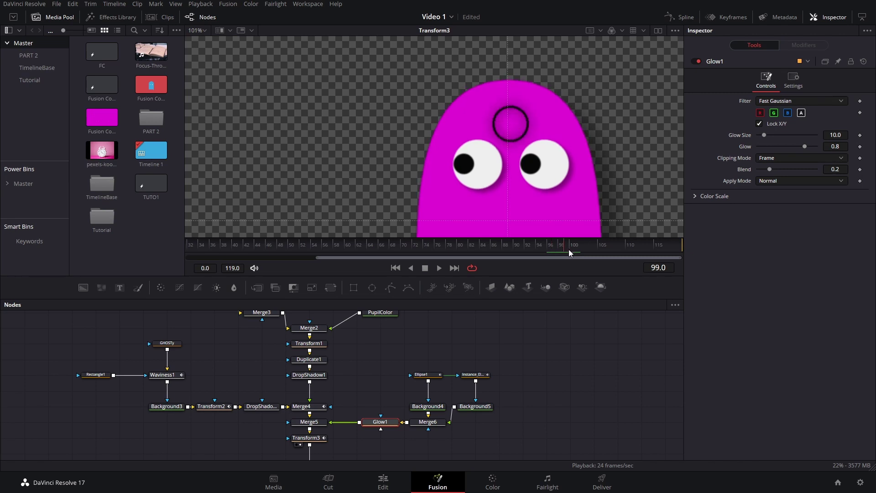
left_click(695, 198)
left_click(773, 100)
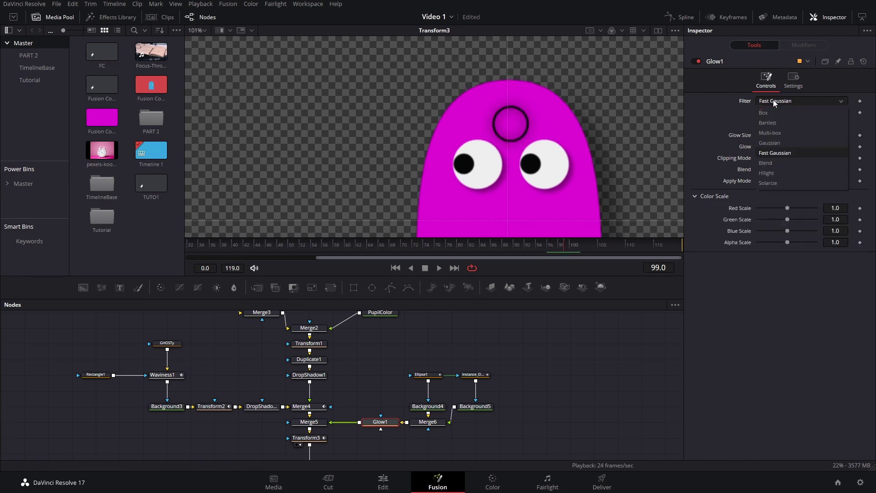
left_click(783, 133)
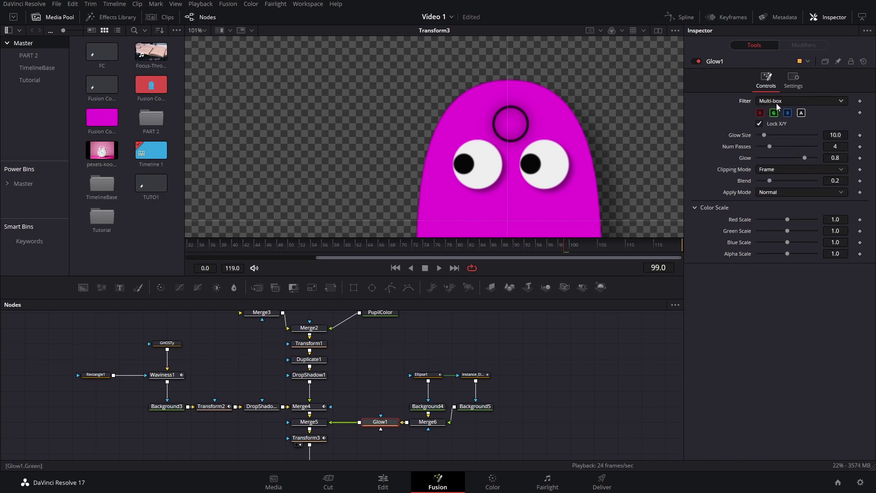
left_click(776, 103)
left_click(759, 163)
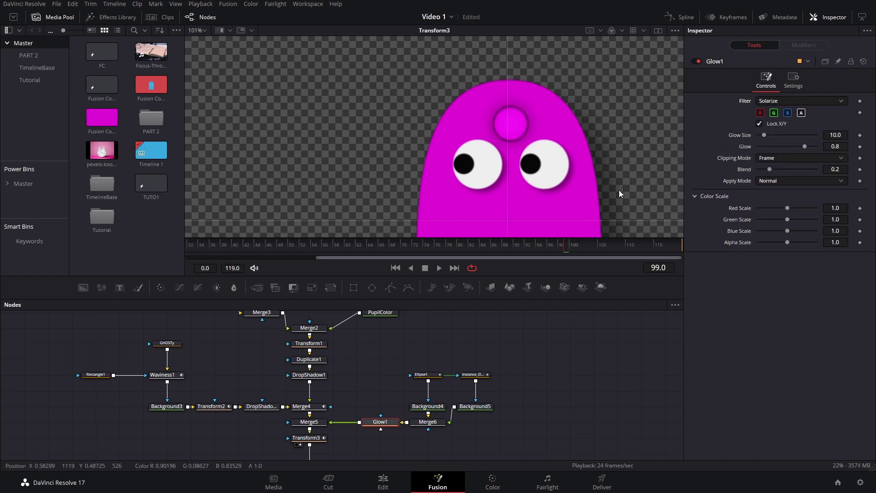
left_click(785, 101)
left_click(774, 123)
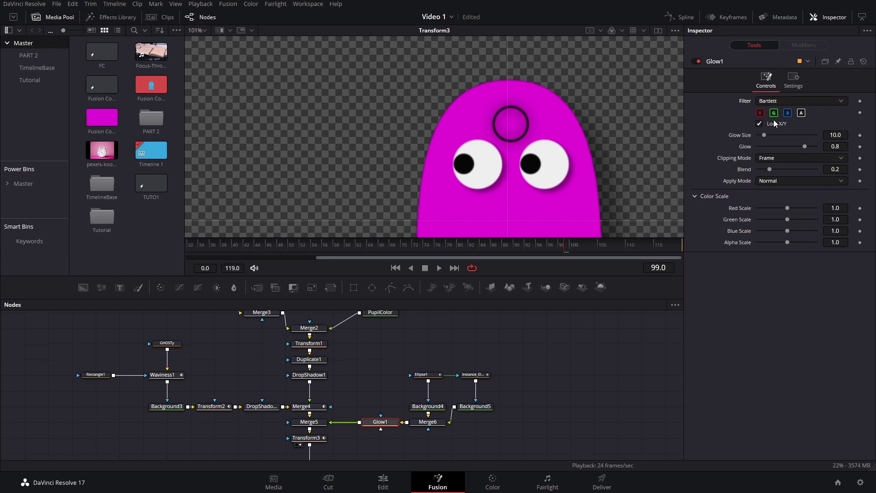
left_click(780, 103)
left_click(773, 113)
- Raise Glow1's Blend to 0.52, compare the apply modes including Threshold, and keep Merge Under
mouse_move(768, 168)
left_mouse_down()
mouse_move(816, 174)
mouse_move(769, 166)
mouse_move(782, 173)
left_mouse_up()
left_click(777, 182)
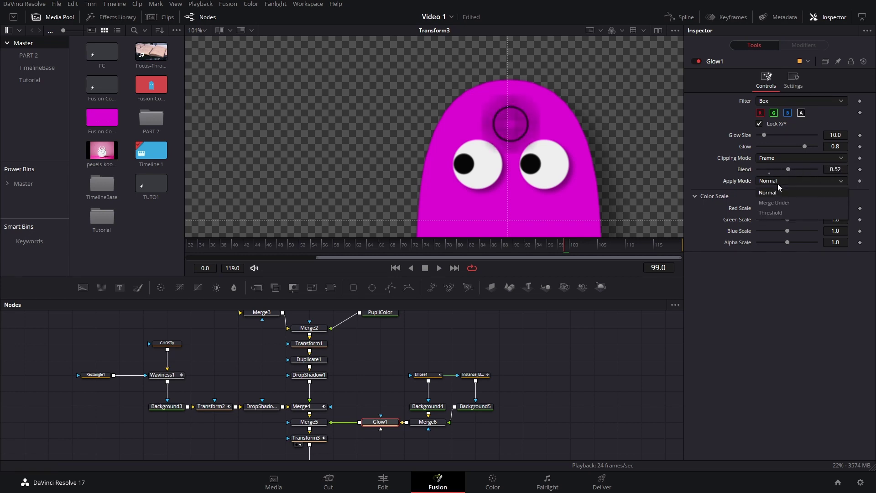
left_click(774, 203)
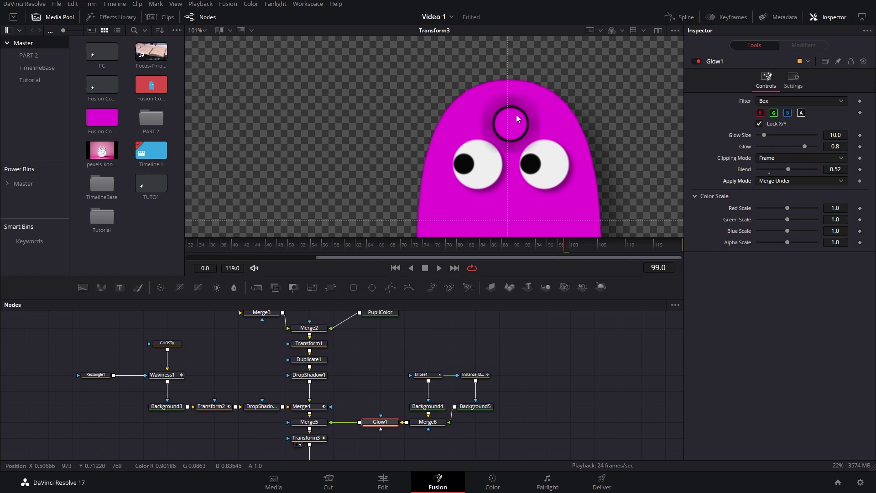
left_click(773, 182)
left_click(768, 209)
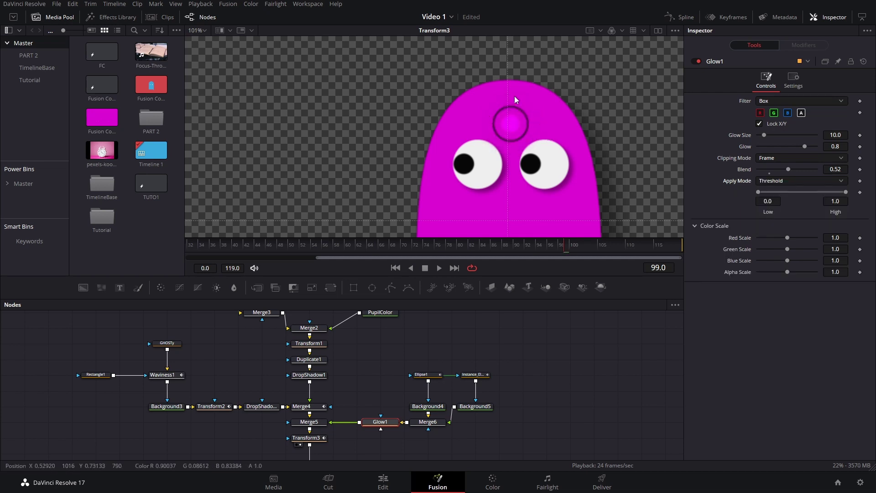
left_click(799, 182)
left_click(777, 203)
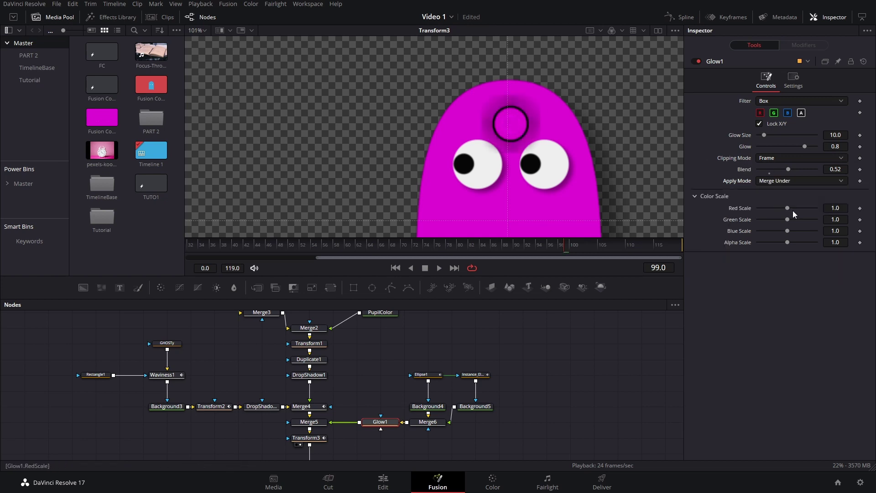
- Set Glow1's color scales to red 1.402, green 0.583, blue 1.606 and alpha 0.567, with Glow Size 4.9 and Glow 0.712
left_click_drag(789, 208, 820, 243)
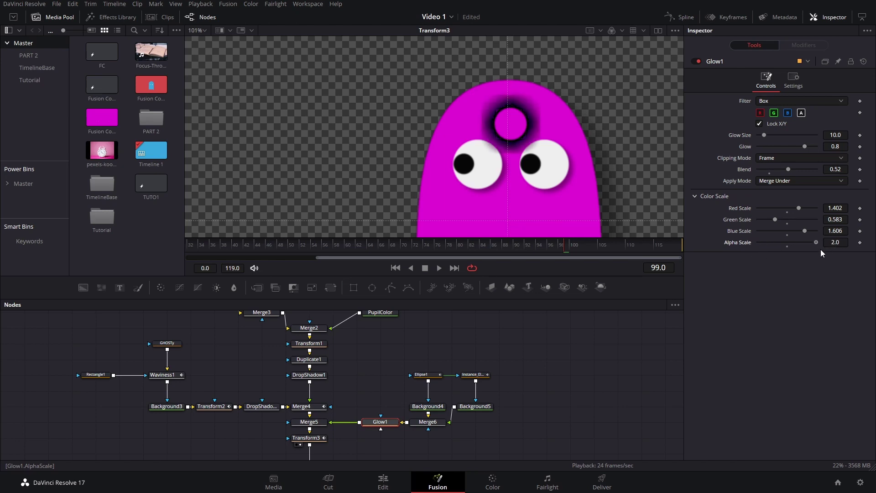
left_click_drag(807, 253, 774, 243)
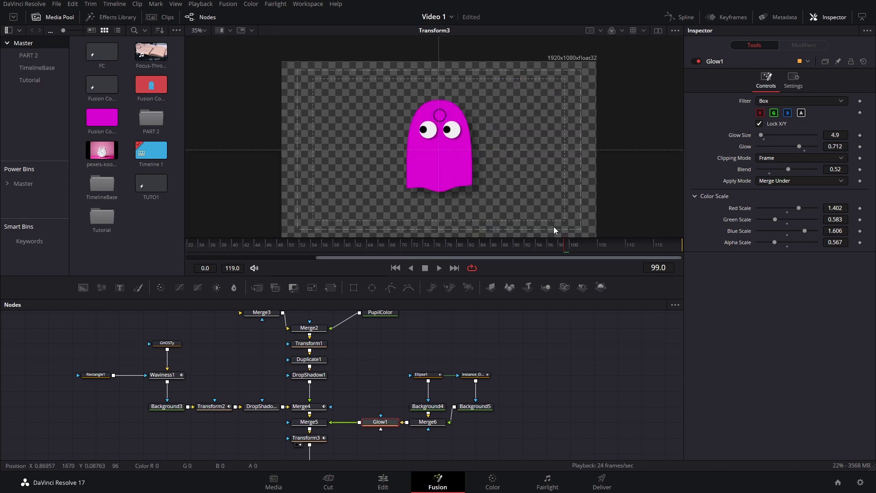
- Scrub to frame 102 to check the glow around the circle, and reset Glow1's Glow to 0.8
left_click_drag(534, 250, 580, 246)
scroll(465, 158, "up", 1)
scroll(488, 146, "up", 2)
scroll(440, 136, "down", 2)
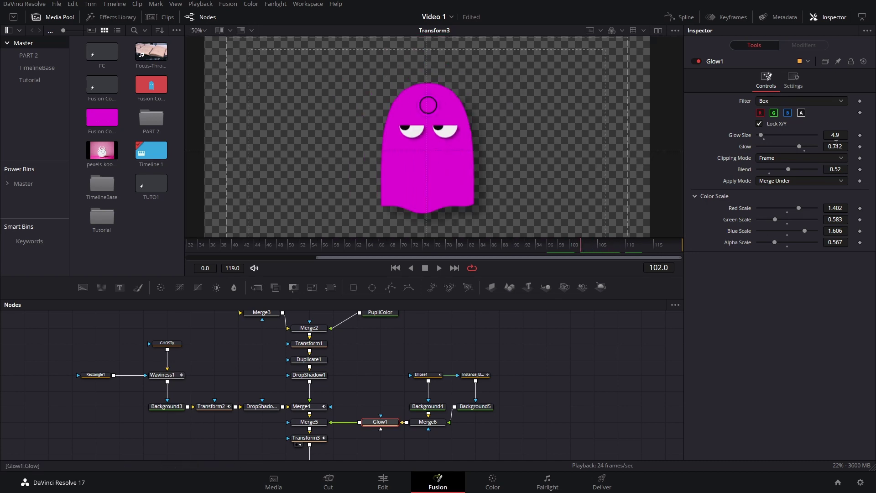
left_click_drag(836, 145, 833, 145)
double_click(798, 147)
- Keyframe Glow1's Glow Size at 4.9 on frame 95 and 100 on frame 110, and return to frame 95
left_click_drag(581, 244, 546, 247)
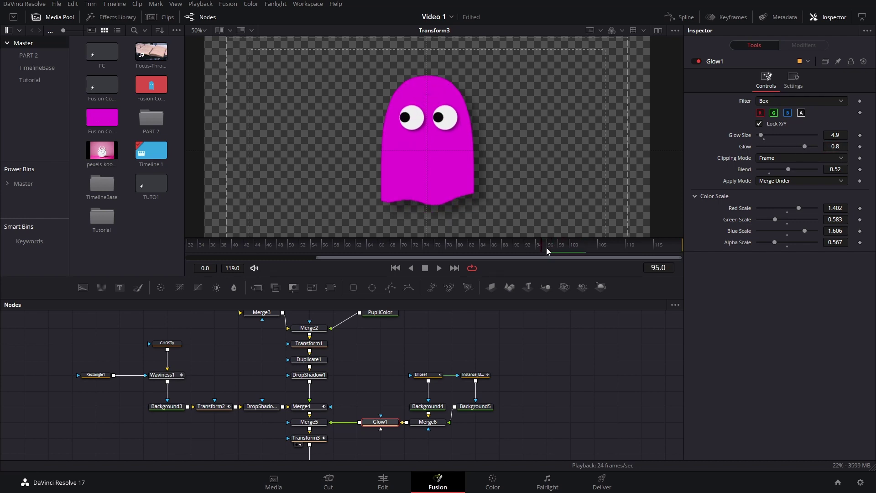
left_click(859, 135)
left_click(575, 251)
left_click_drag(580, 250, 640, 246)
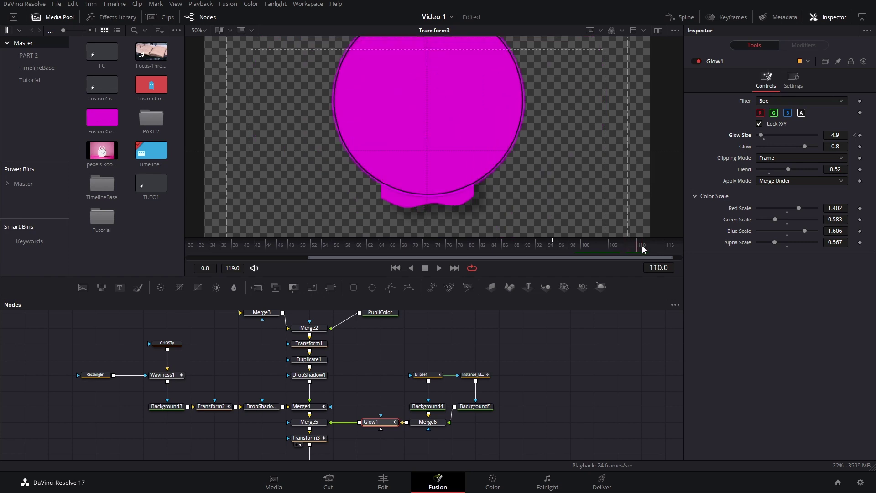
left_click_drag(763, 135, 820, 150)
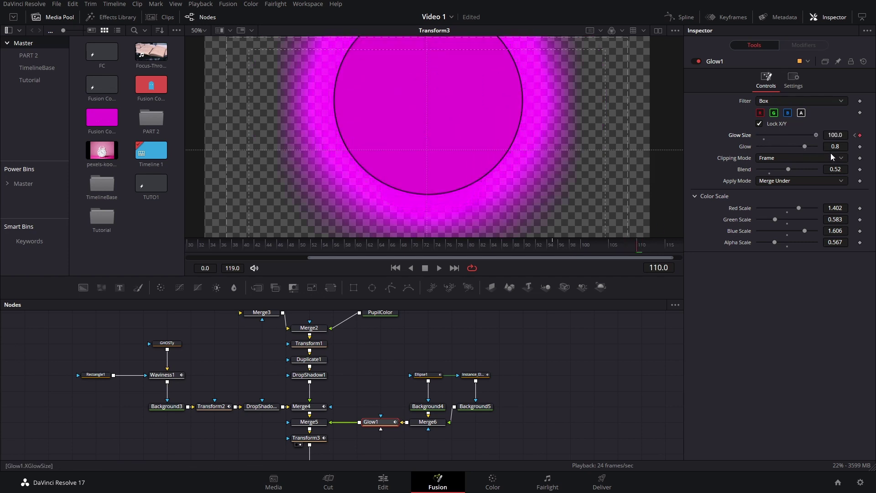
scroll(584, 158, "down", 2)
left_click(557, 245)
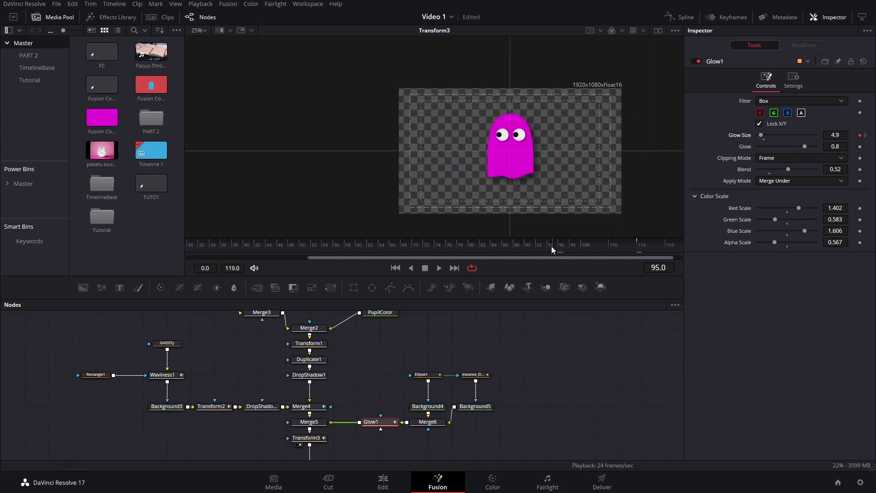
- Play and scrub frames 95 to 117, stopping at frame 110, to examine how the glow grows with the circle
key("space")
key("space")
mouse_move(579, 247)
left_mouse_down()
mouse_move(554, 246)
mouse_move(666, 243)
mouse_move(563, 246)
left_mouse_up()
key("space")
left_click(552, 246)
key("space")
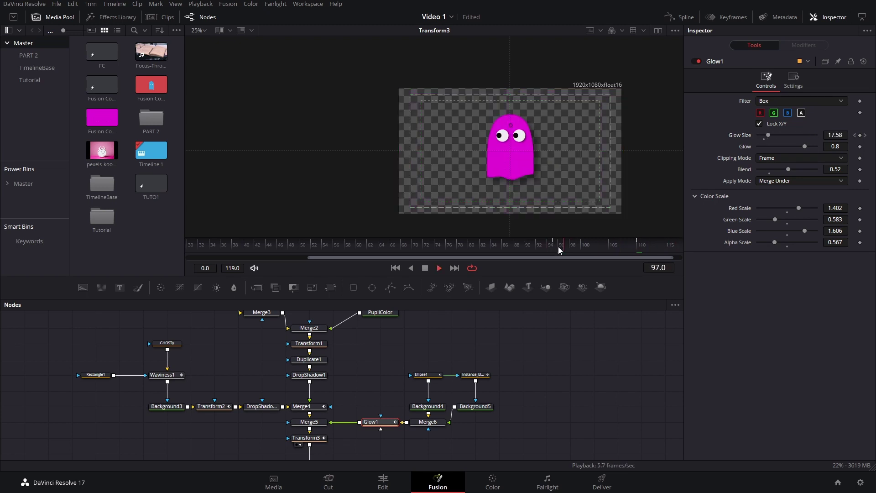
key("space")
left_click_drag(565, 245, 664, 267)
key("space")
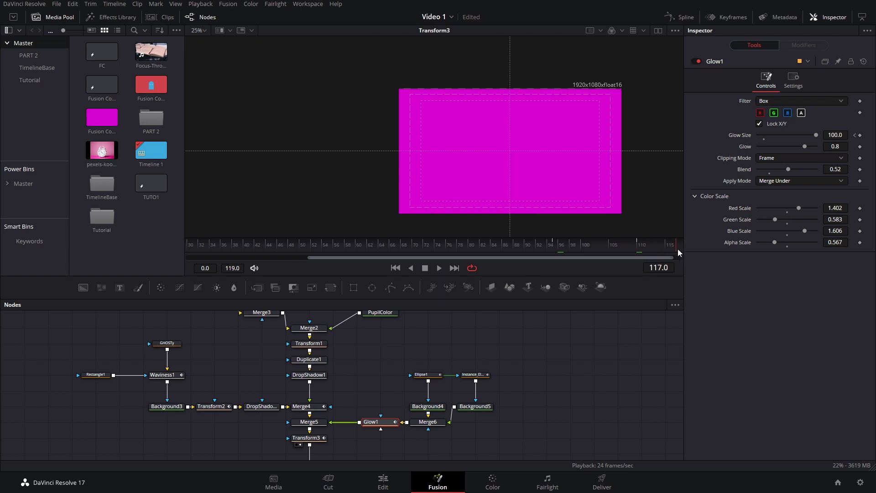
left_click(532, 249)
left_click_drag(532, 248, 639, 245)
scroll(527, 156, "down", 2)
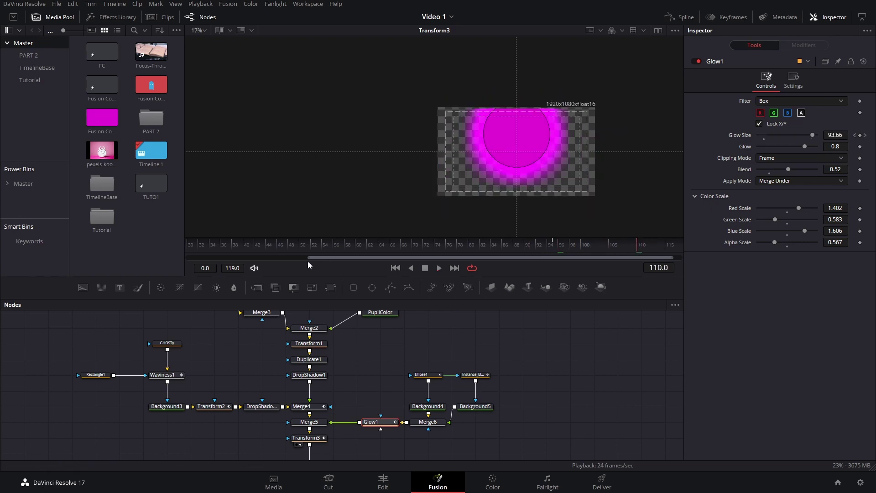
- Widen the visible time range to the full composition, frames 0 to 119, and play from frame 90
left_click_drag(308, 258, 187, 258)
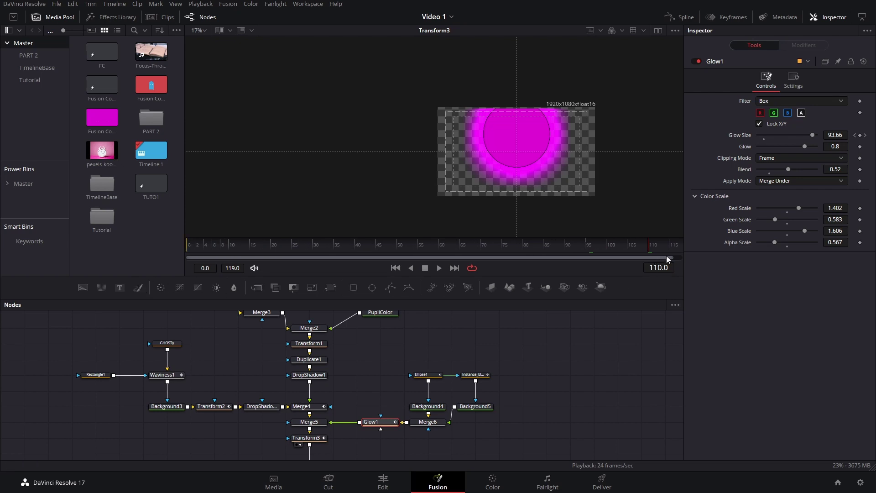
left_click_drag(670, 256, 680, 258)
left_click(559, 247)
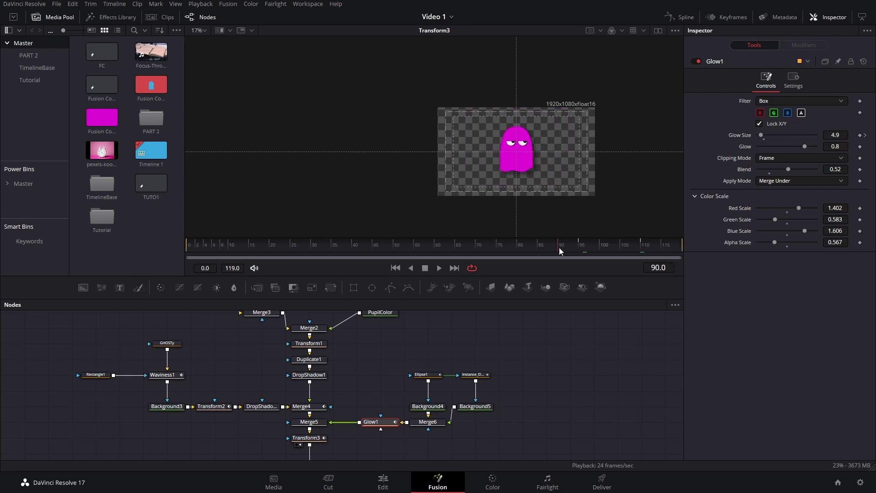
key("space")
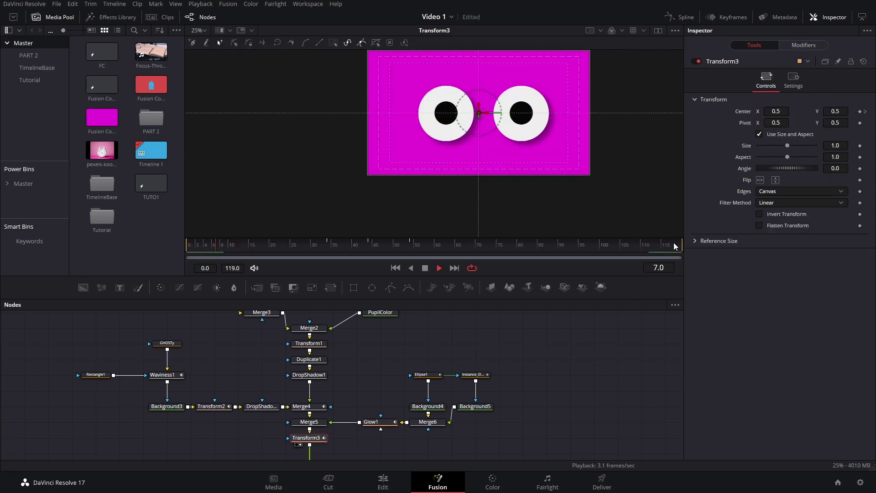
- Scrub back through the ending to frame 118 and examine the edges of the magenta-filled frame
left_click_drag(678, 244, 640, 262)
key("space")
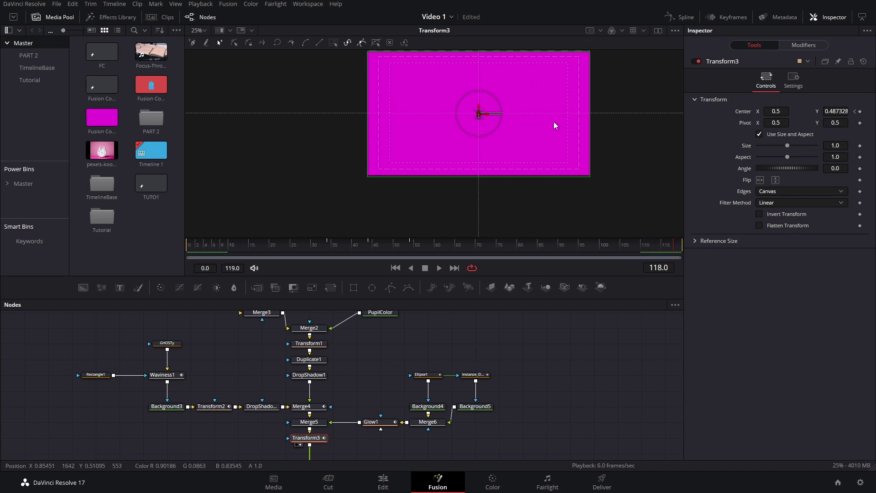
left_click_drag(460, 69, 443, 100)
scroll(455, 68, "up", 3)
scroll(434, 128, "down", 3)
left_click_drag(486, 166, 478, 115)
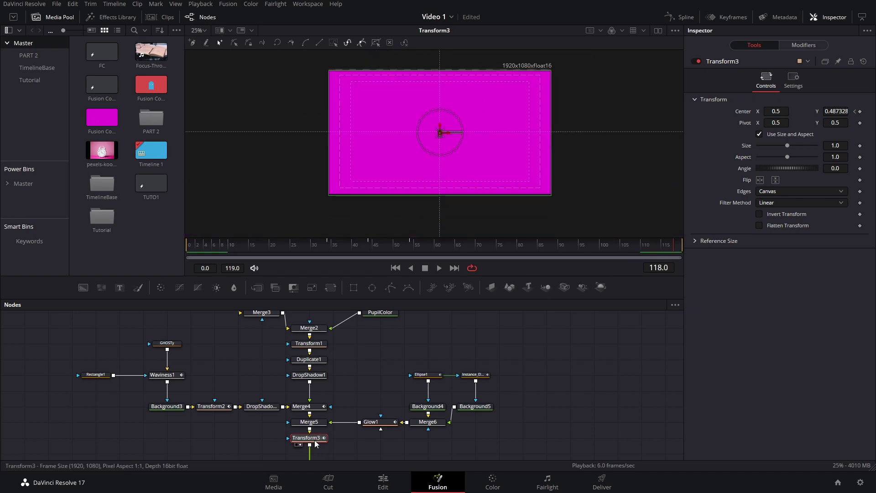
- Display Transform3's Displacement curve in the Spline editor, keyframe its Center at frame 114, and loop the earlier keyframes up to it
left_click(681, 16)
left_click(234, 363)
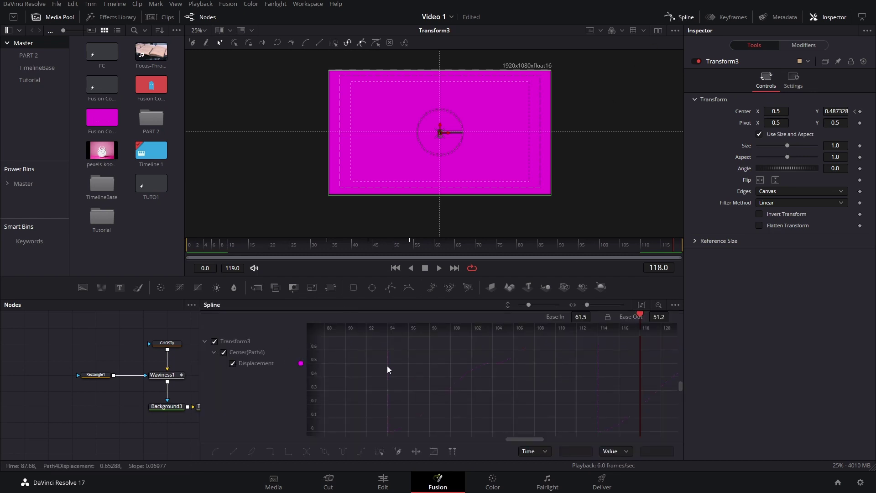
left_click_drag(508, 382, 548, 397)
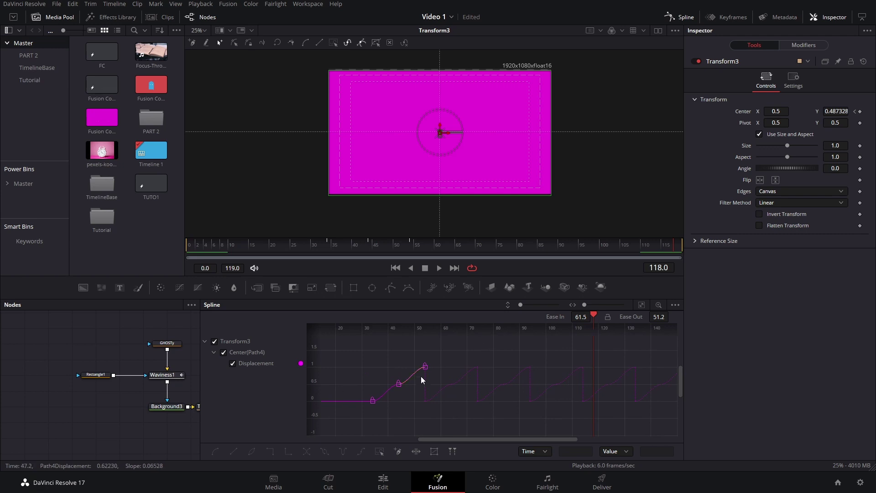
left_click_drag(675, 245, 660, 247)
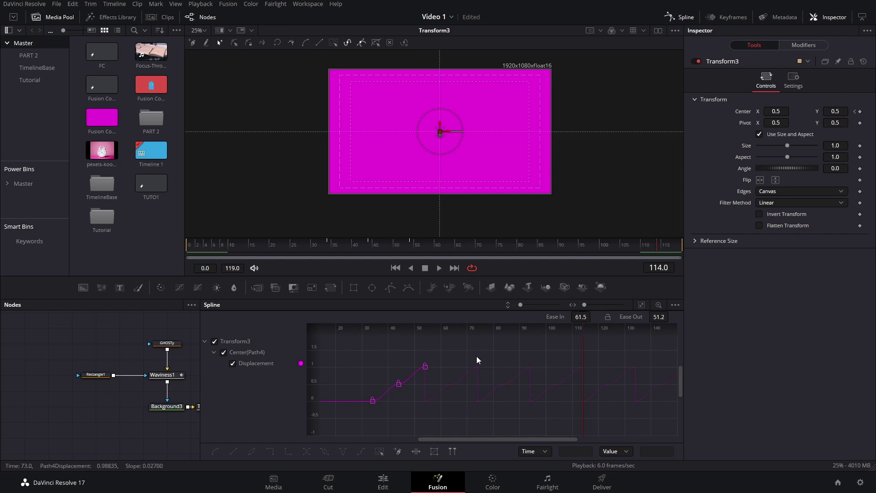
left_click_drag(481, 349, 362, 422)
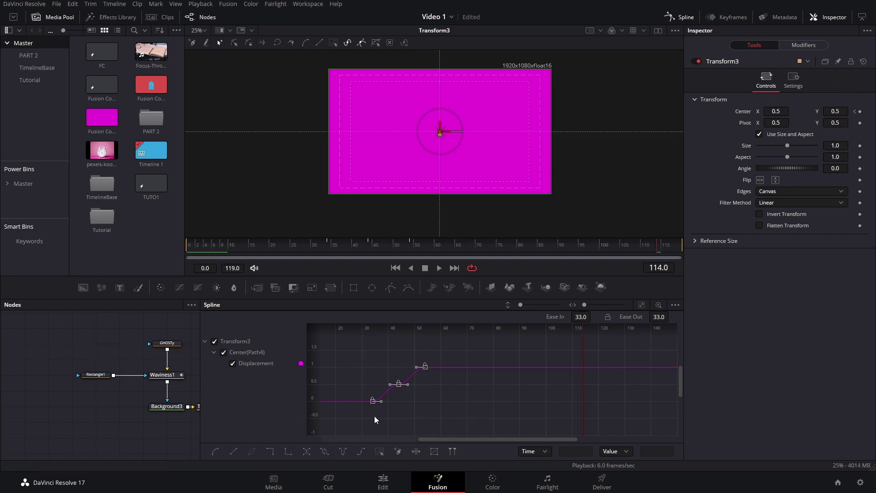
left_click(859, 111)
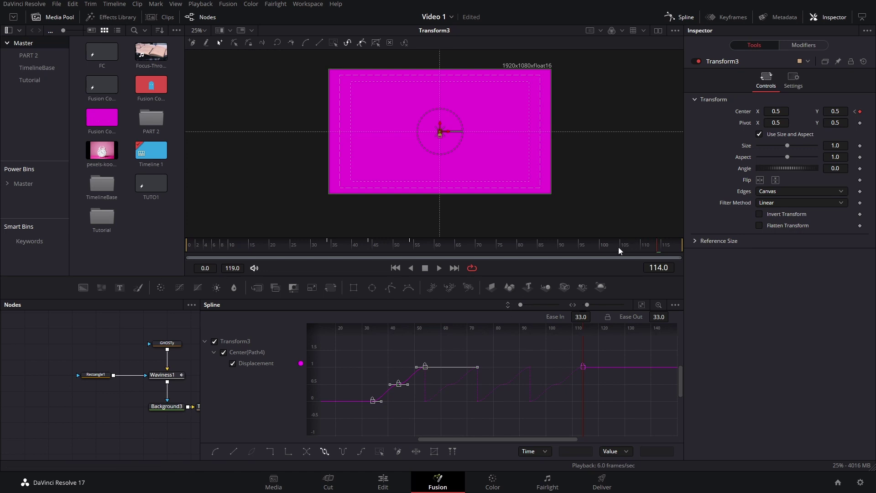
- Play the ending from just before the frame 114 keyframe to check Transform3's motion, and close the Spline editor
left_click(617, 248)
key("space")
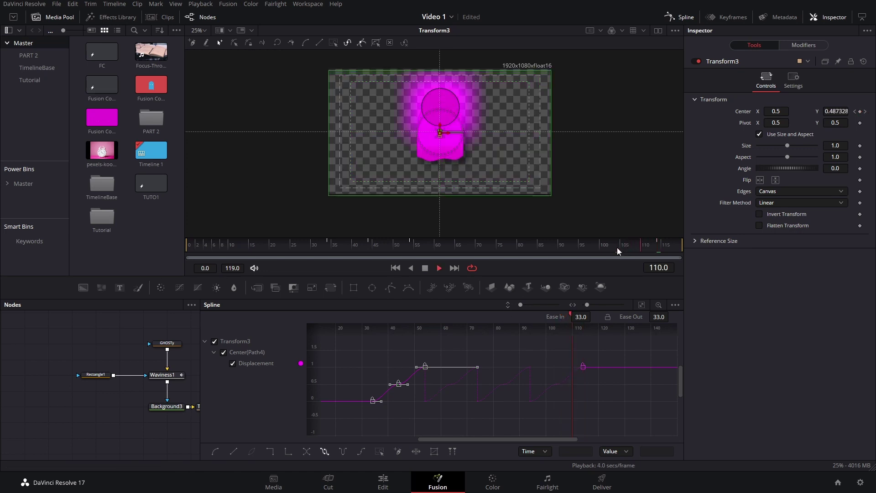
key("space")
left_click(684, 17)
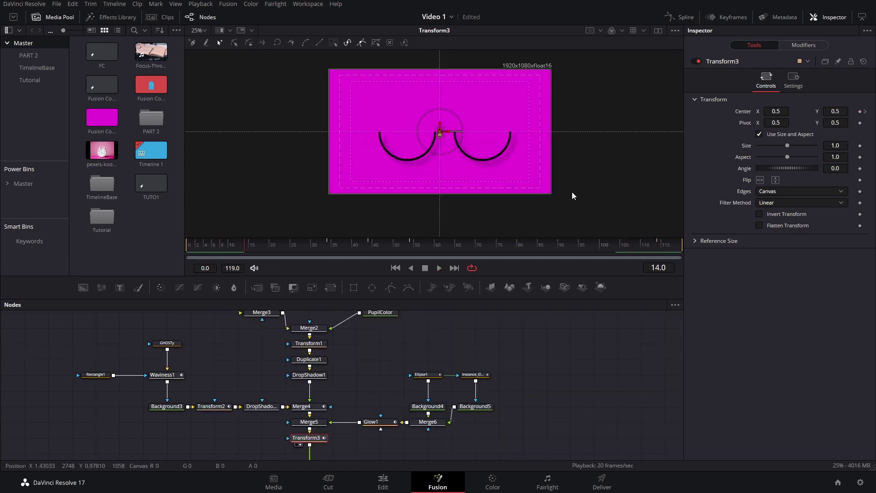
- Select Instance_Ellipse1 and play the animation with its settings shown
left_click(473, 374)
key("space")
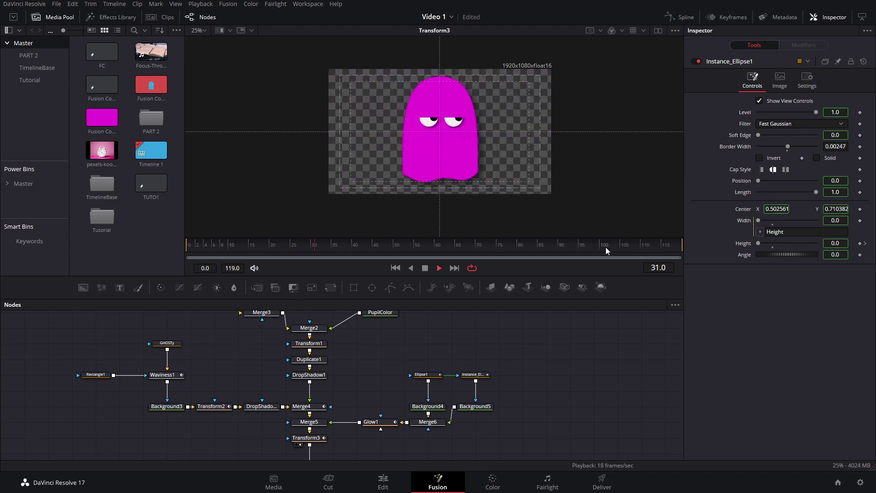